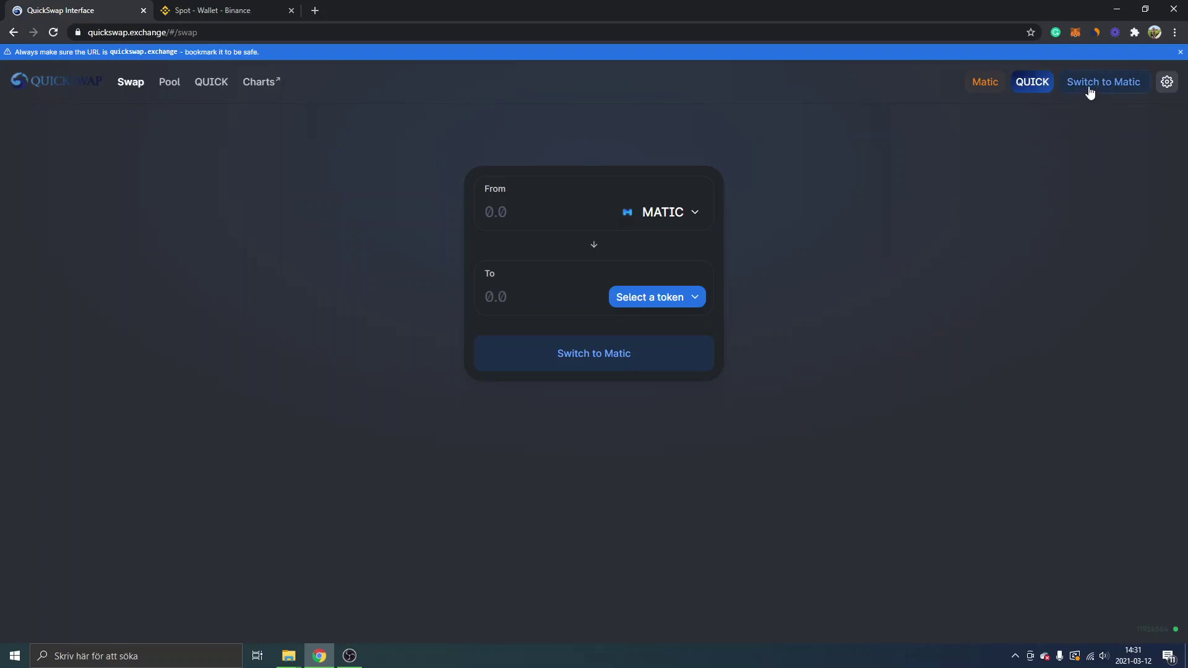
# From QuickSwap's Switch to Matic request, review and approve adding Matic Network to MetaMask
pyautogui.click(1092, 85)
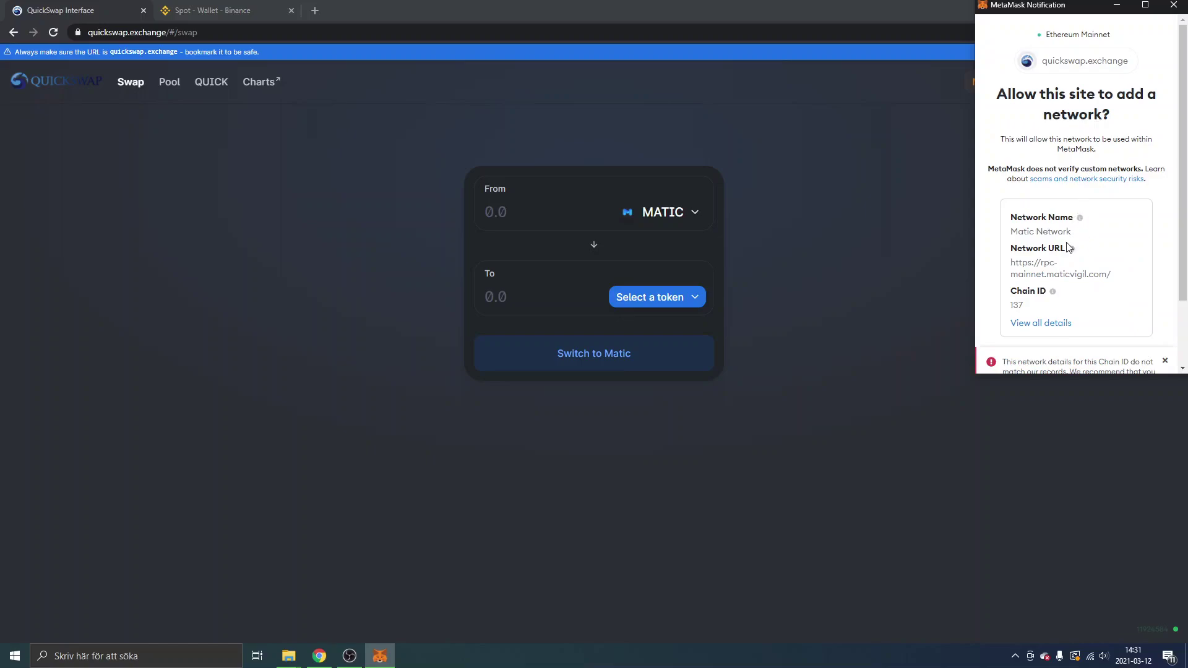
pyautogui.scroll(-2, 1097, 250)
pyautogui.scroll(-1, 1097, 249)
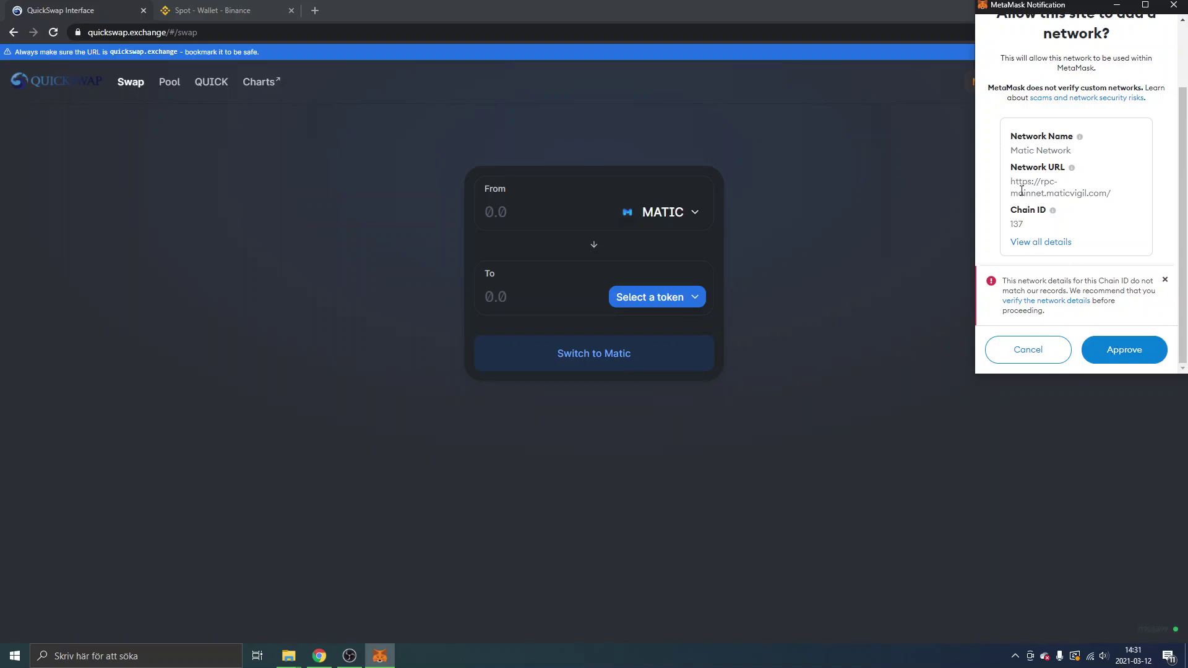
pyautogui.scroll(2, 1022, 190)
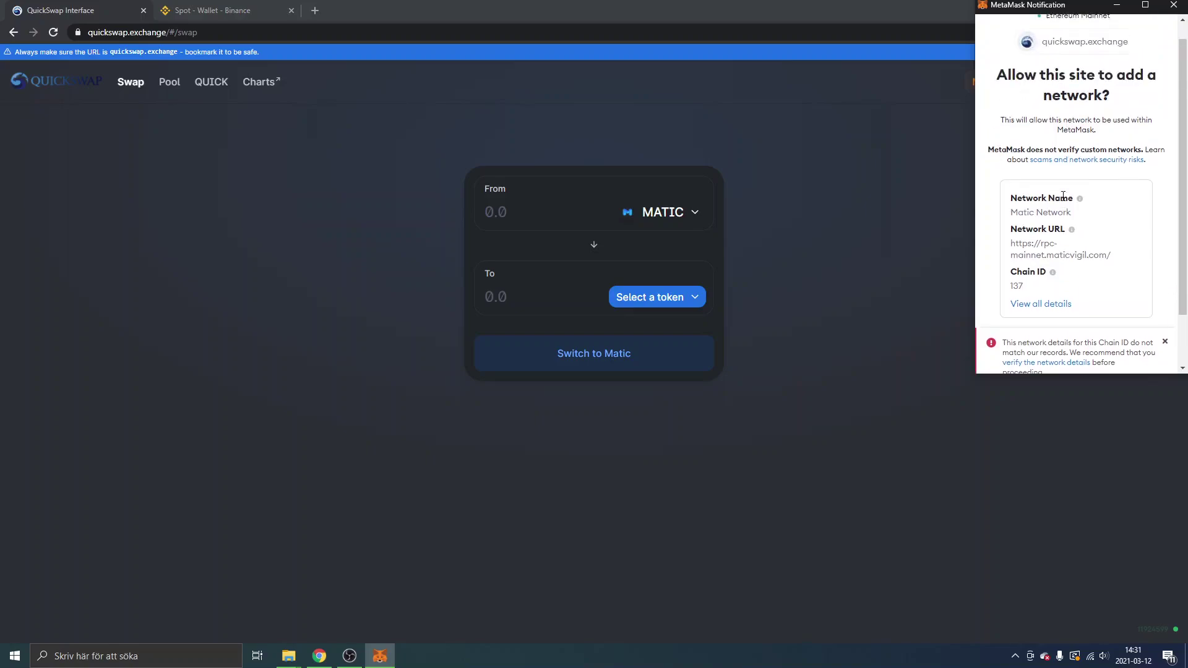
pyautogui.scroll(-2, 1062, 198)
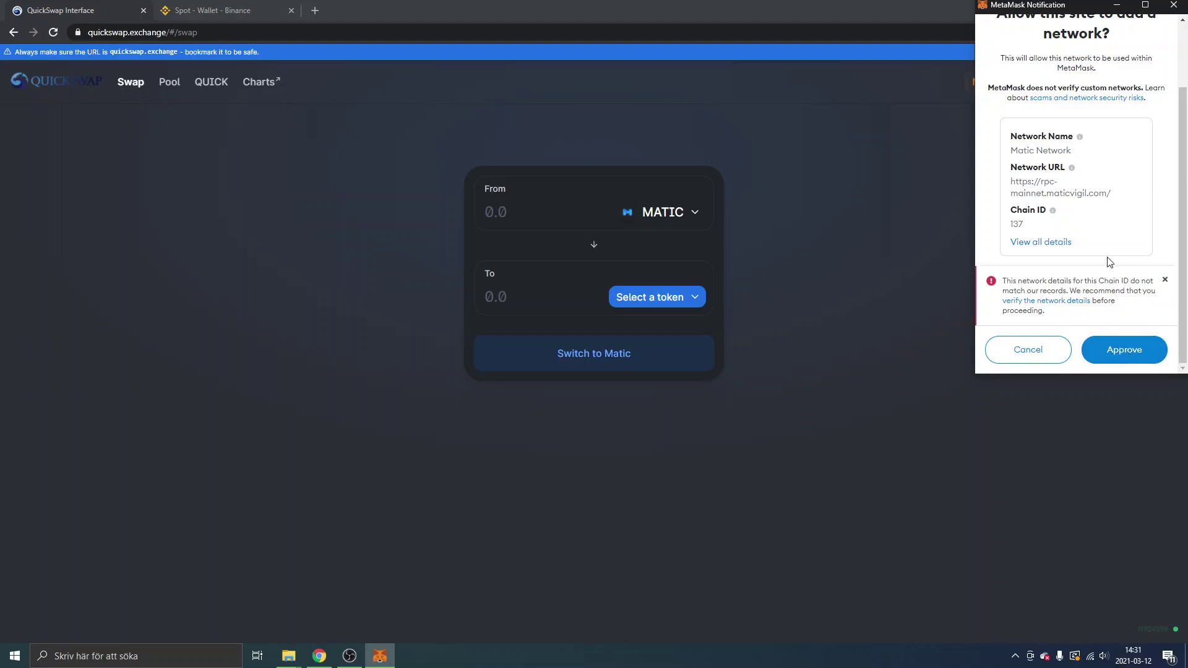
pyautogui.click(1124, 350)
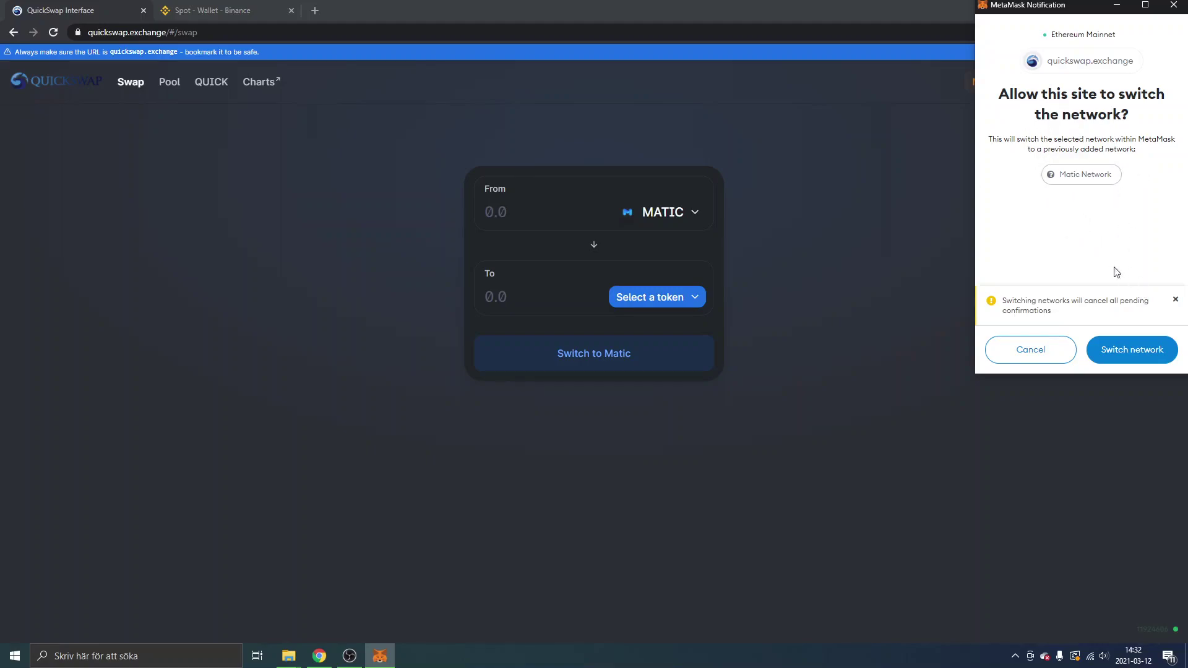
# Switch MetaMask to Matic Network and connect Account 1 to QuickSwap
pyautogui.click(1130, 343)
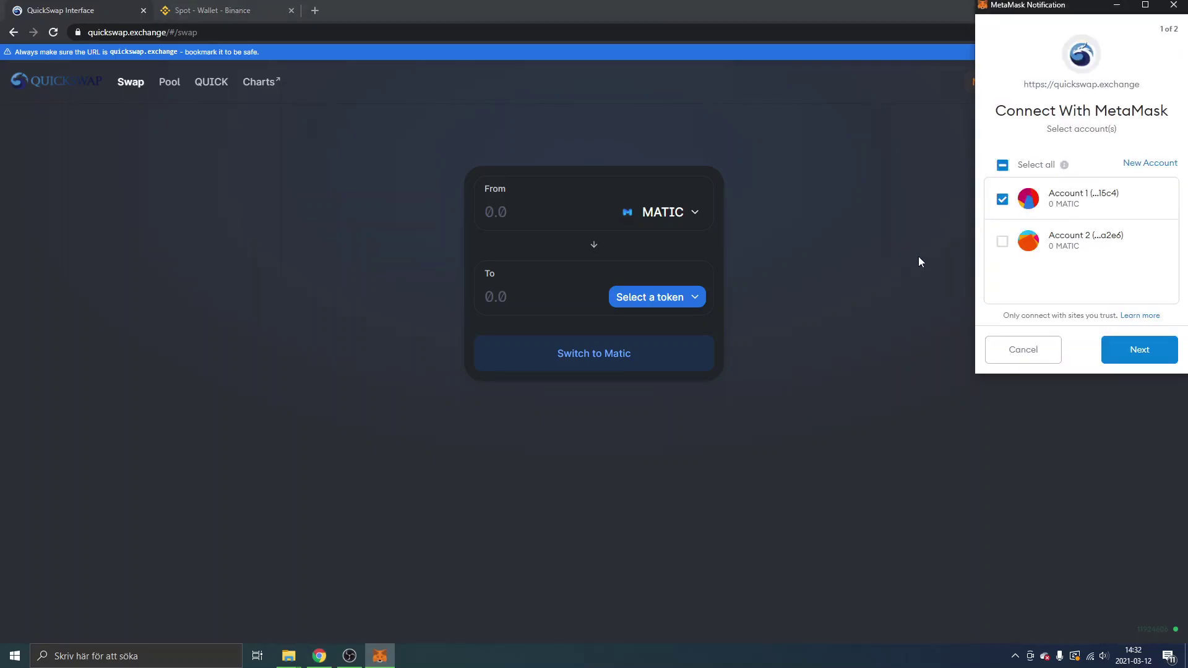
pyautogui.click(1142, 355)
pyautogui.click(1140, 350)
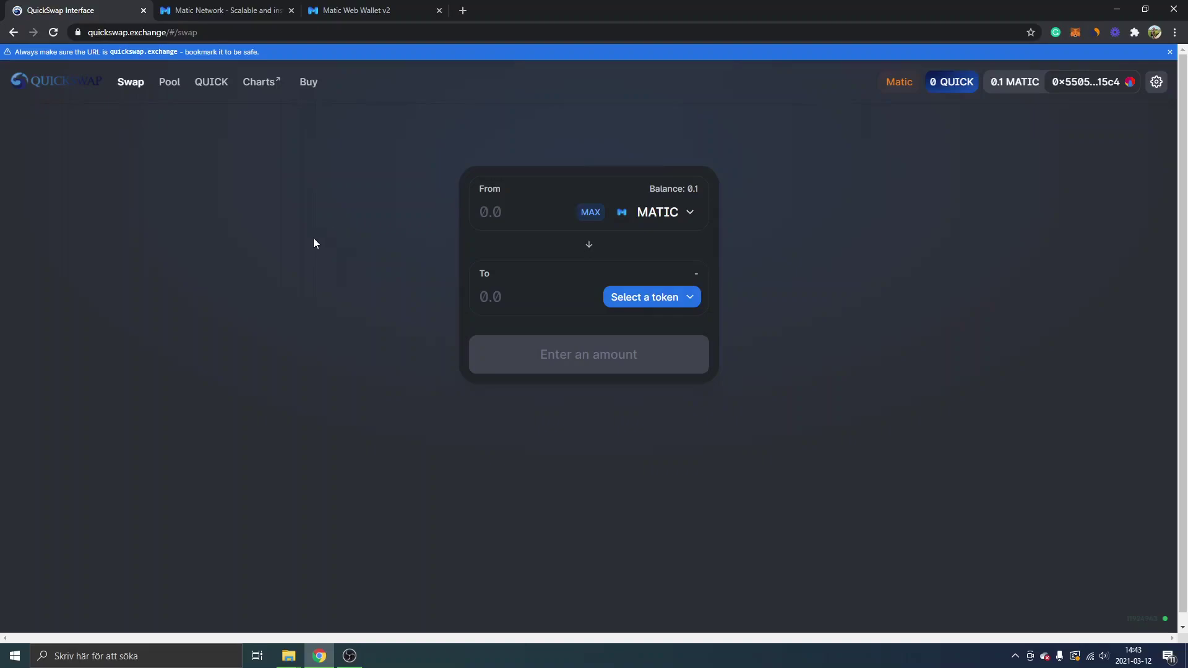
# Go to the Matic Network site and open Products to reach the Matic Wallet v2 overview
pyautogui.click(229, 10)
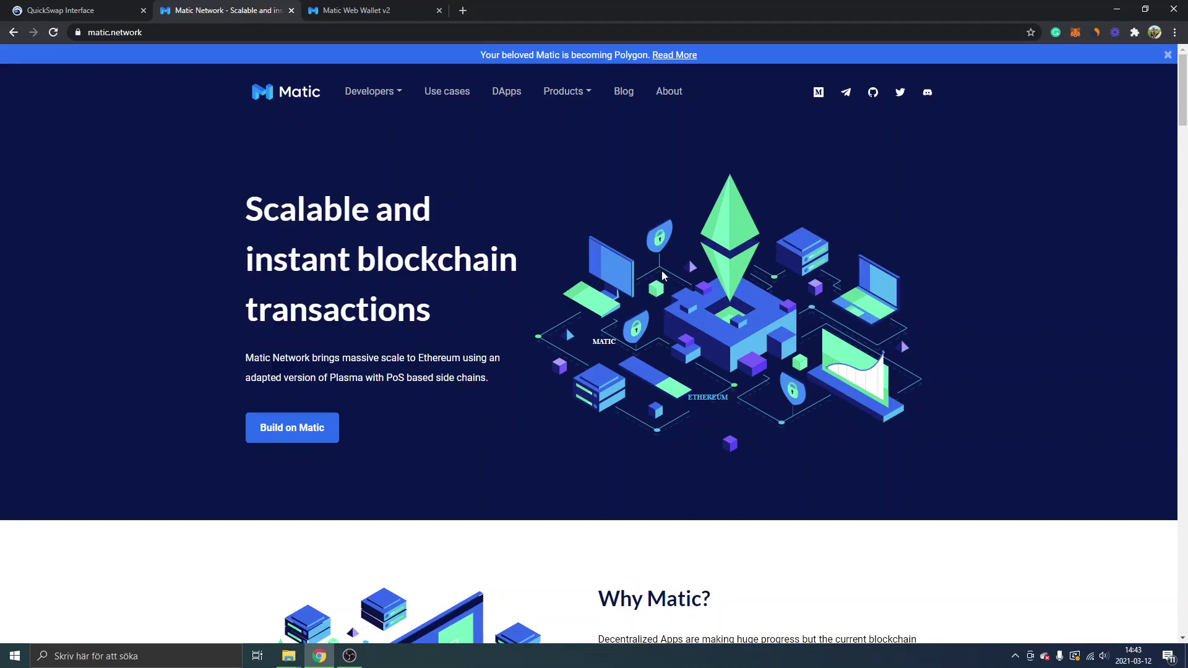
pyautogui.click(570, 93)
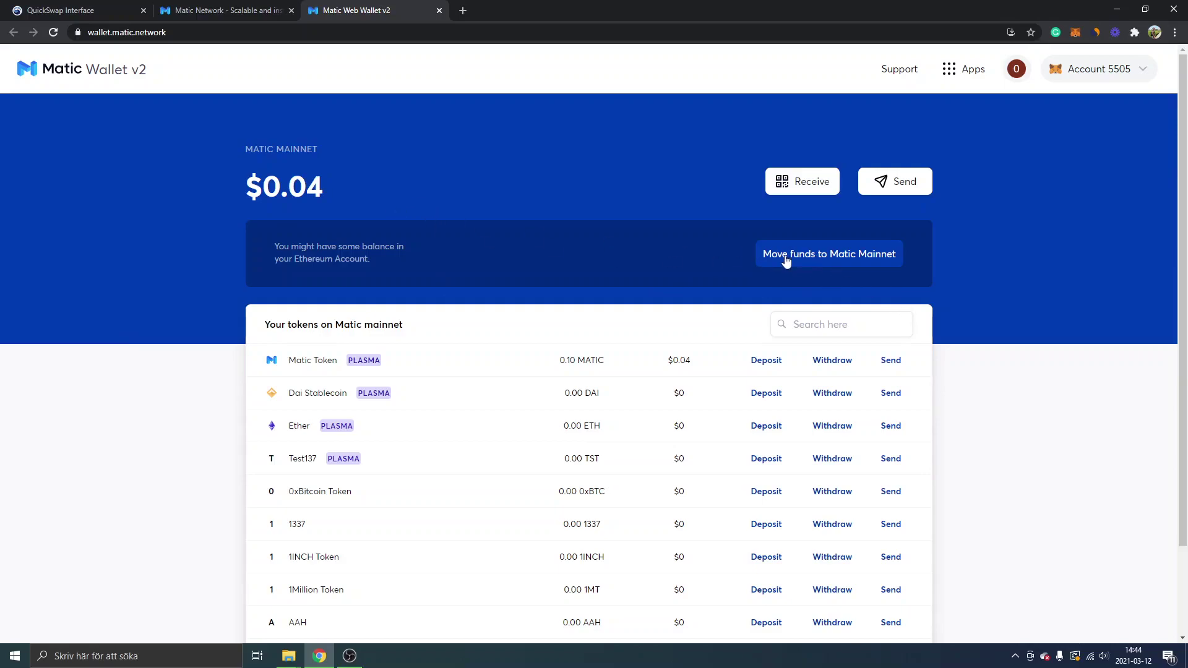
# Start a 0.01 ETH transfer to Matic Mainnet and continue past the notice to the gas estimate
pyautogui.click(816, 259)
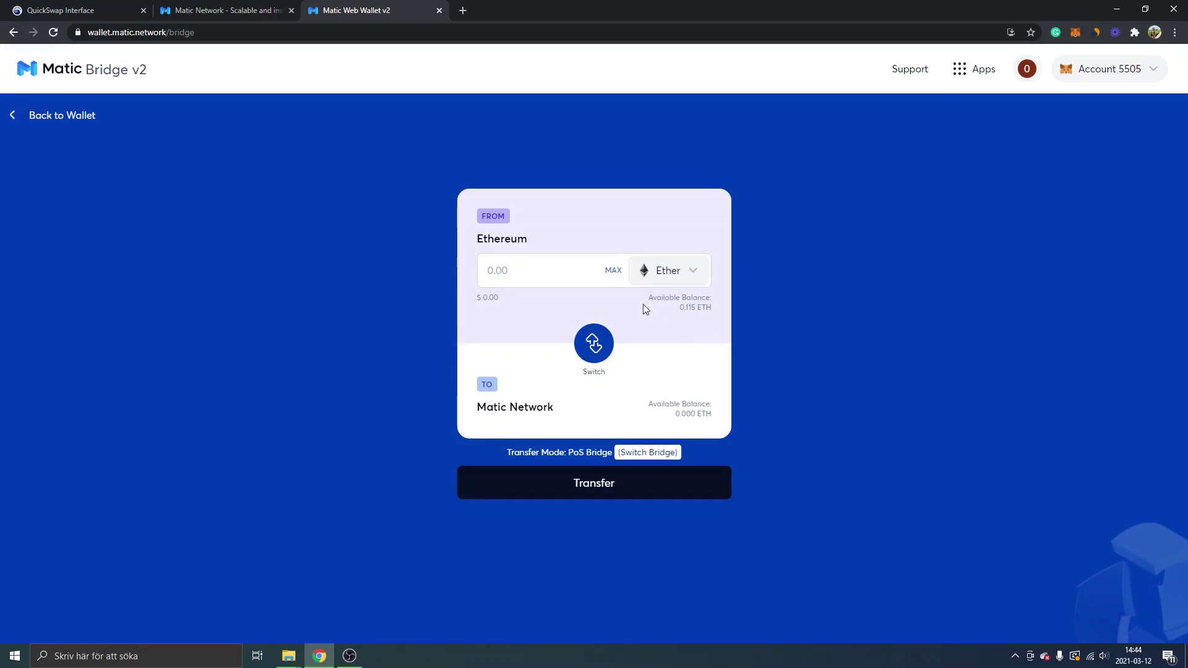
pyautogui.click(555, 277)
pyautogui.write('0.01')
pyautogui.click(597, 489)
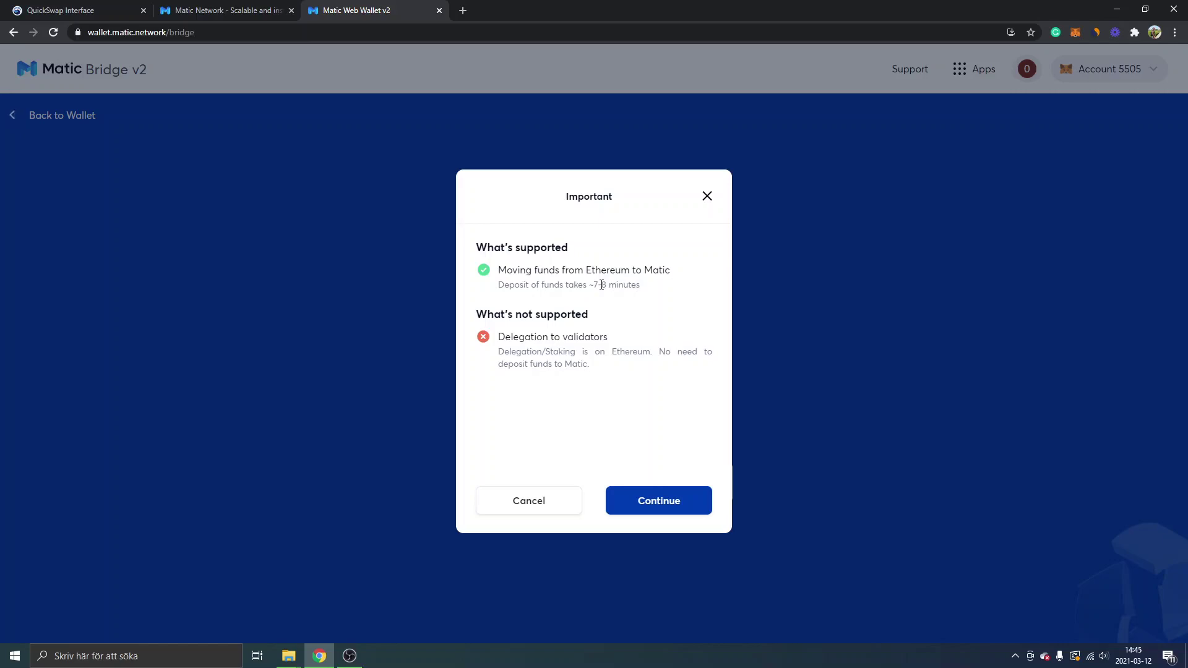
pyautogui.click(659, 501)
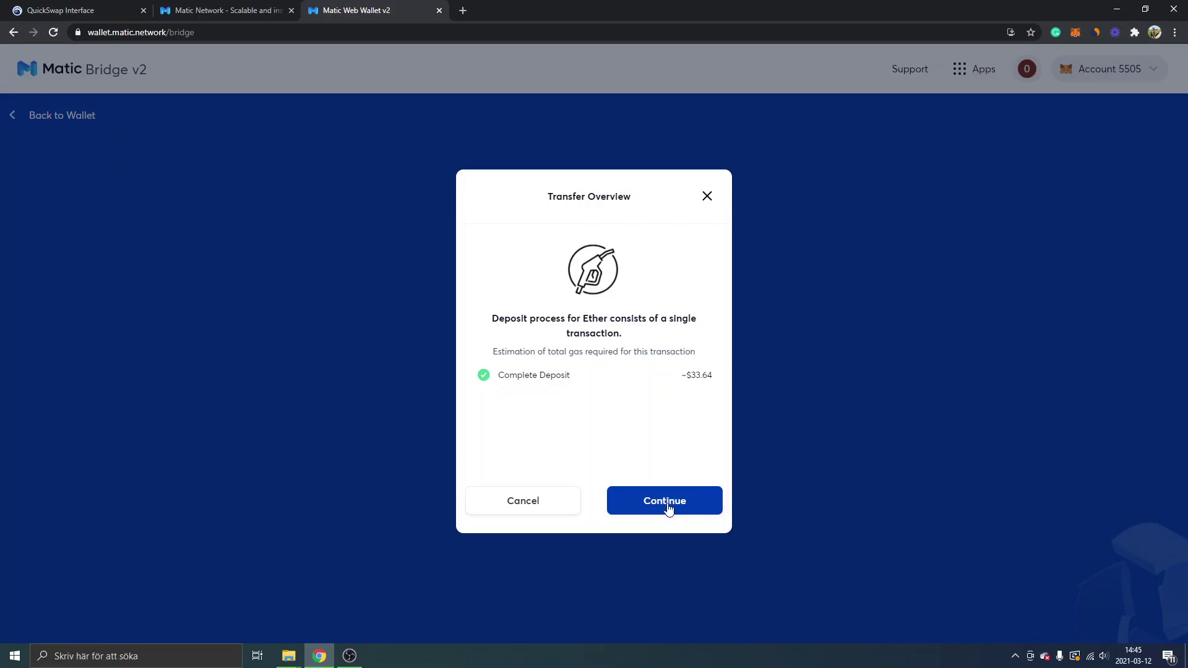
# Cancel the 0.01 ETH transfer, re-enter 0.05 ETH and bring up the Confirm Transfer review
pyautogui.click(671, 509)
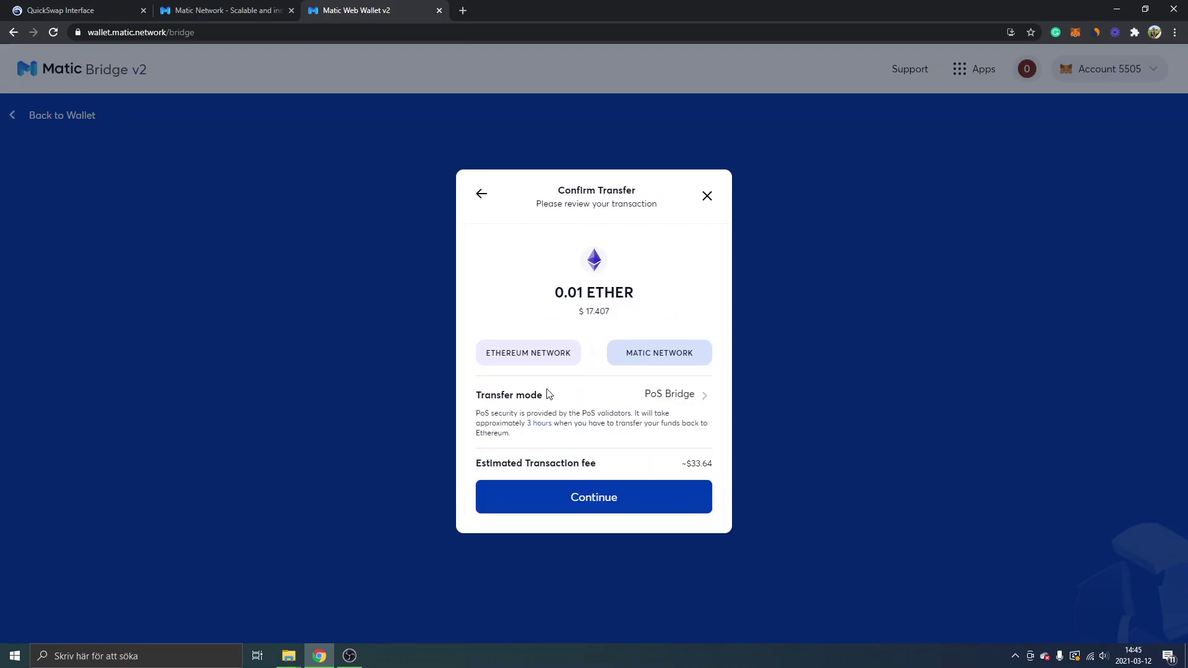
pyautogui.click(480, 196)
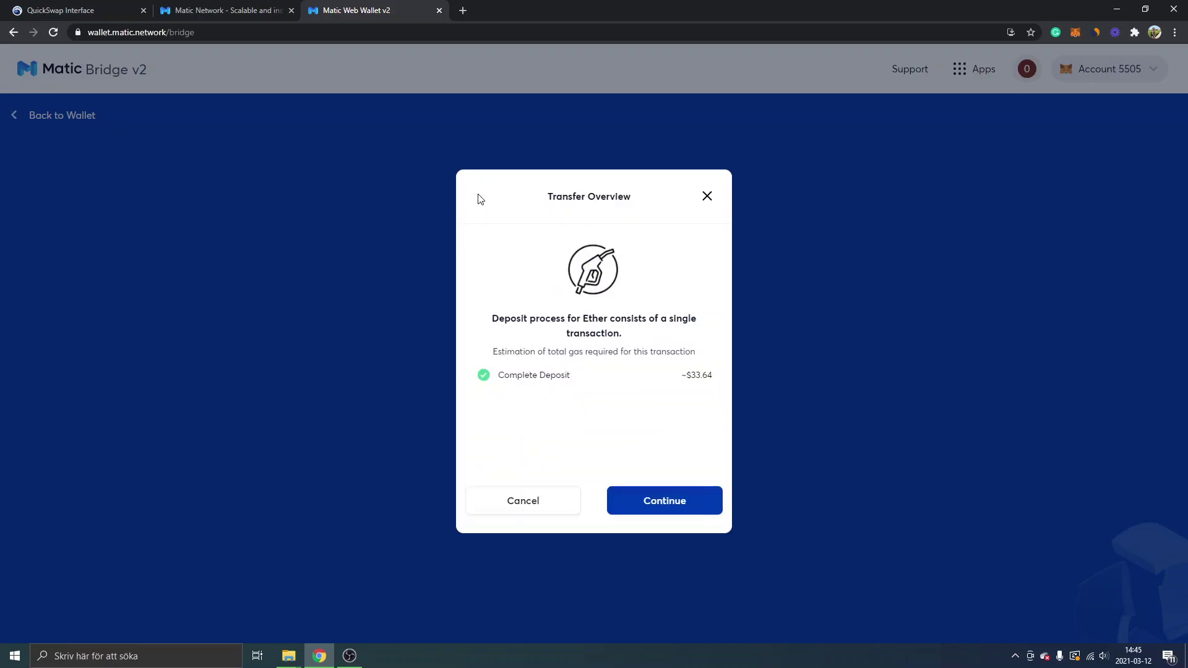
pyautogui.click(533, 502)
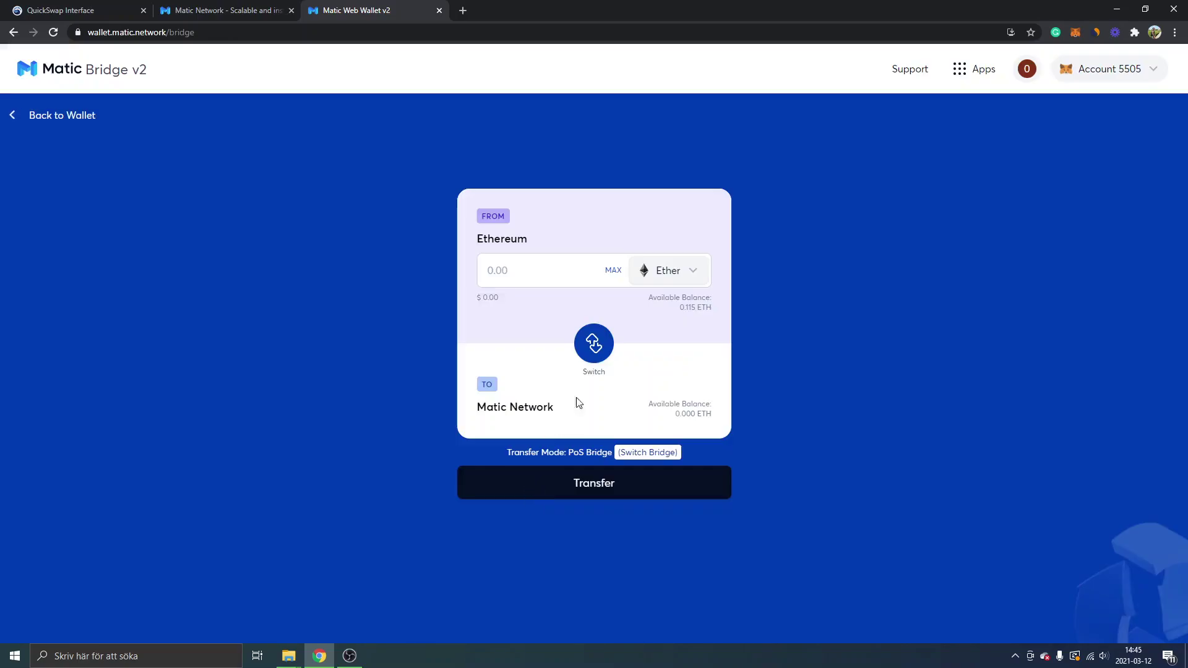
pyautogui.click(529, 265)
pyautogui.write('0.05')
pyautogui.press('Return')
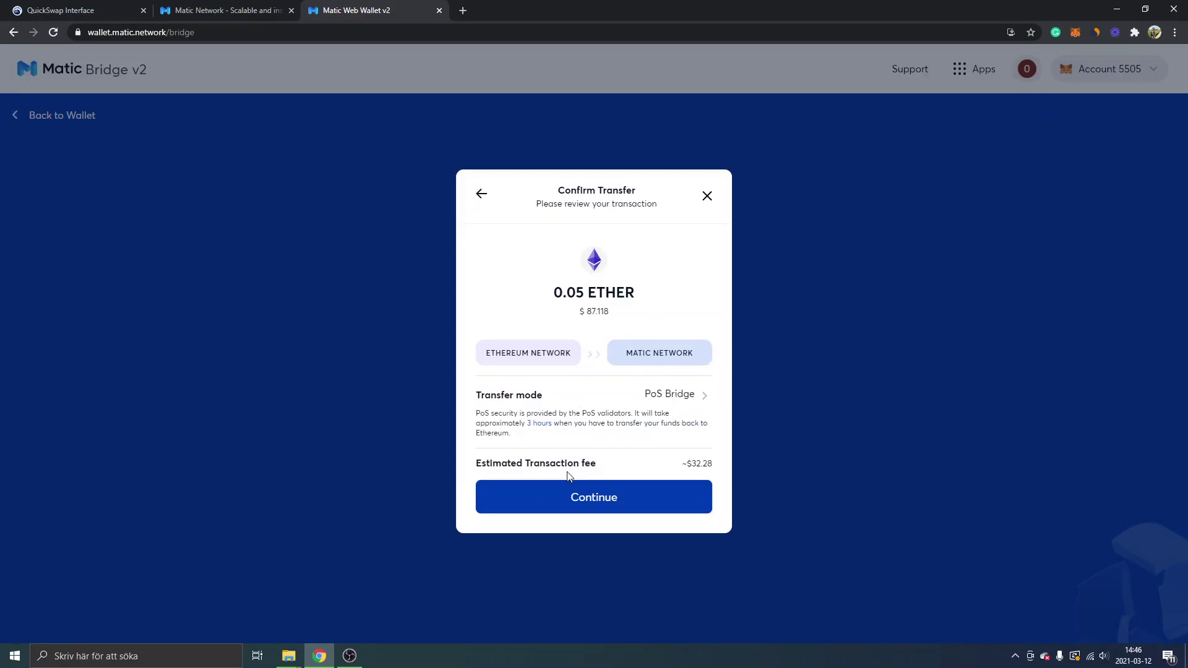
# Switch MetaMask to Ethereum Mainnet and continue the 0.05 ETH deposit to its confirmation request
pyautogui.click(618, 505)
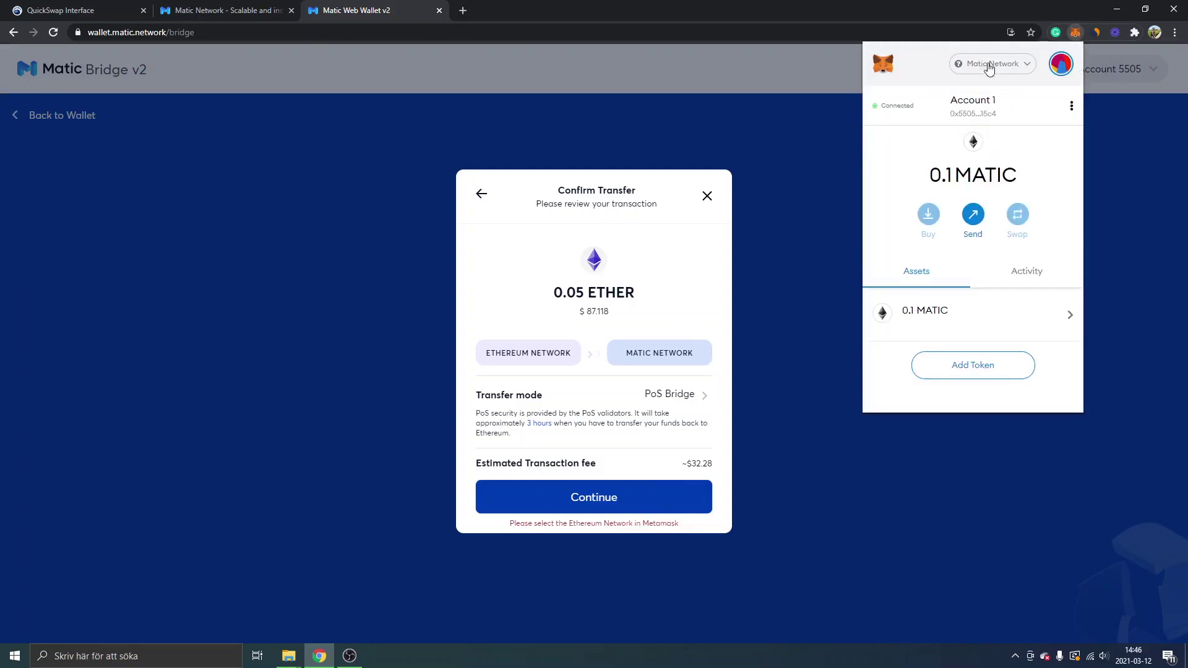
pyautogui.click(992, 64)
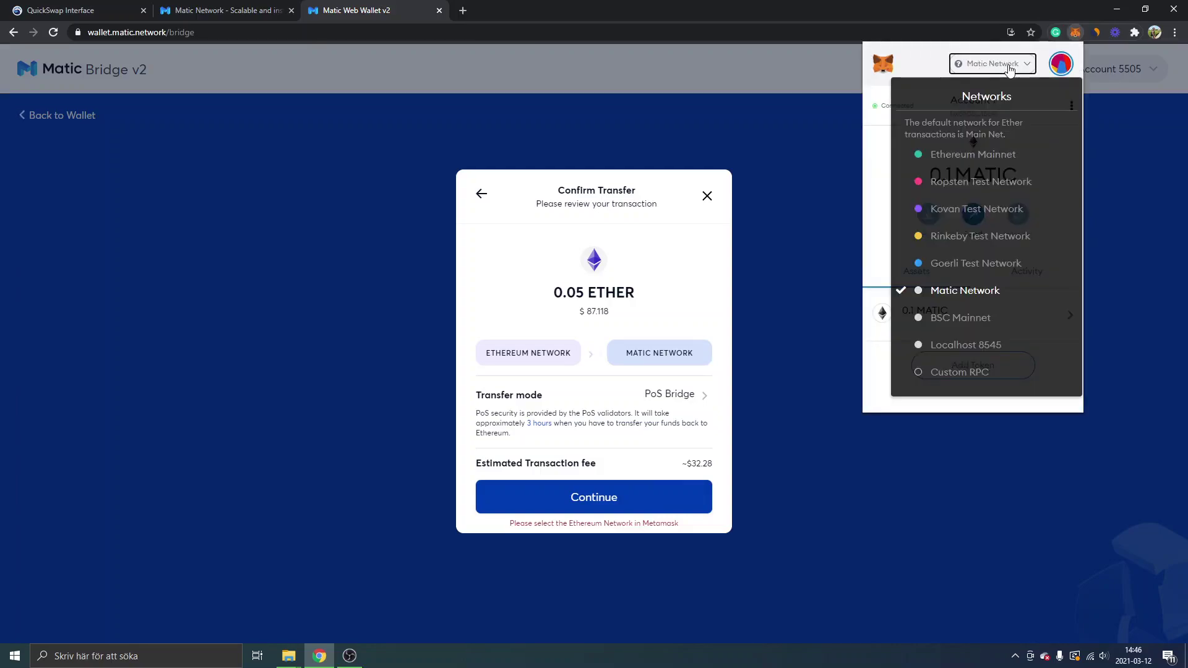
pyautogui.click(961, 162)
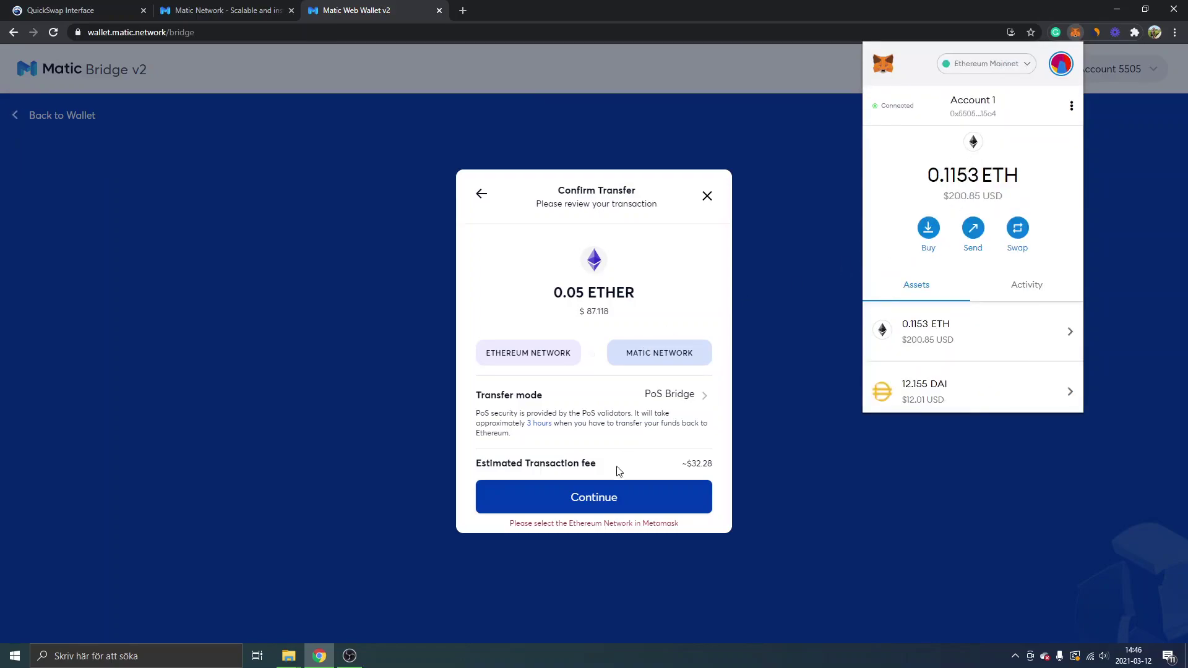
pyautogui.click(613, 500)
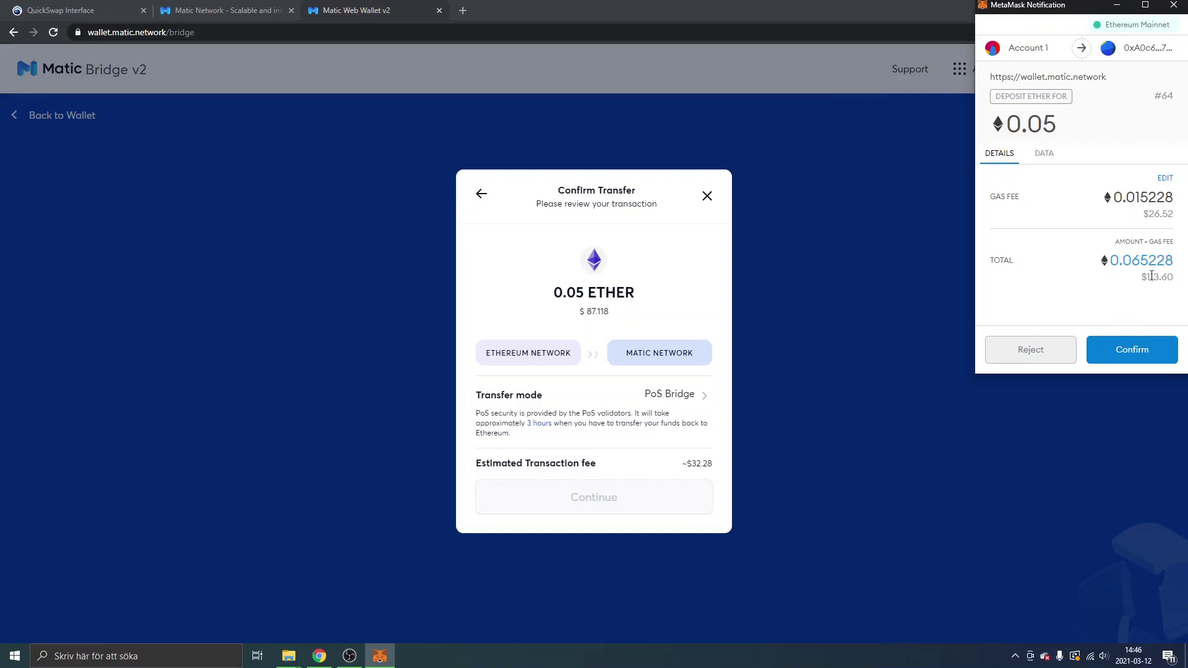
# Confirm the 0.05 ETH deposit in MetaMask, totaling 0.065228 ETH with gas
pyautogui.click(1126, 353)
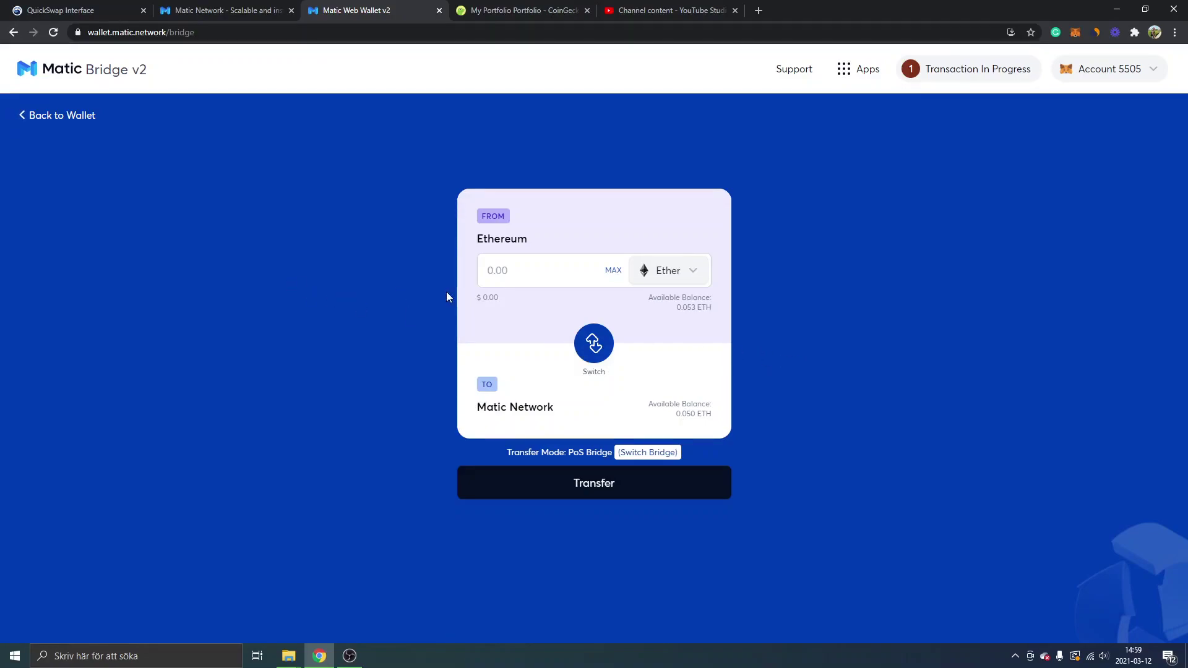
# Browse the 'Choose token from Ethereum' list, then close the Transfer to Matic Network dialog
pyautogui.click(670, 271)
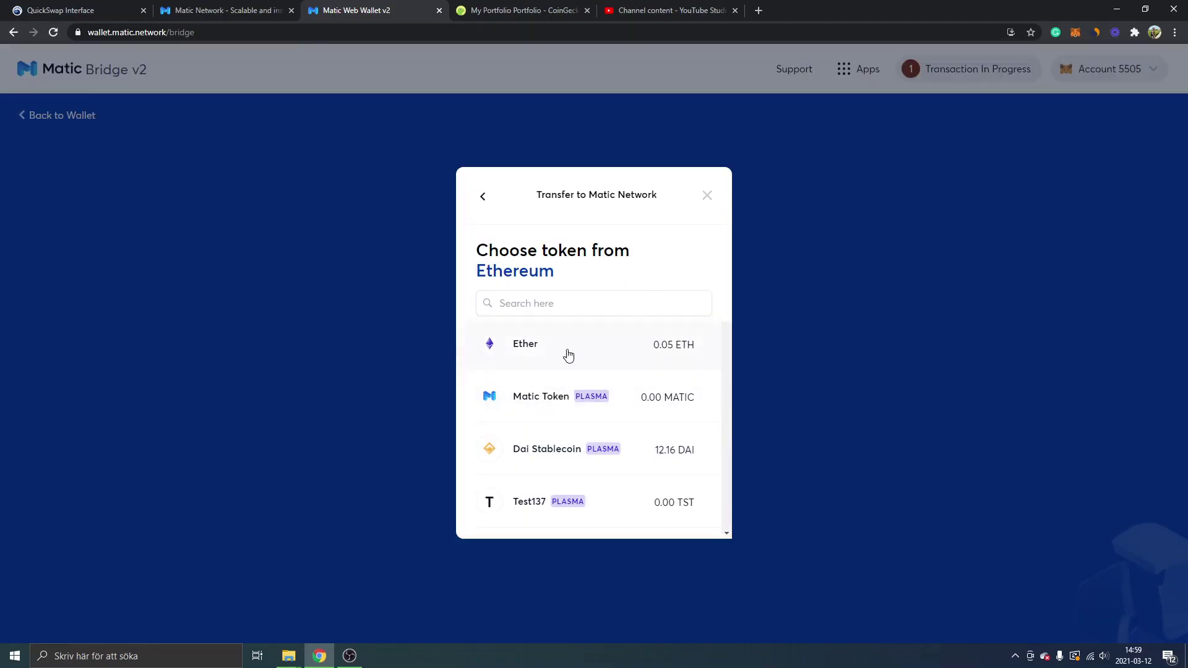
pyautogui.scroll(-1, 539, 405)
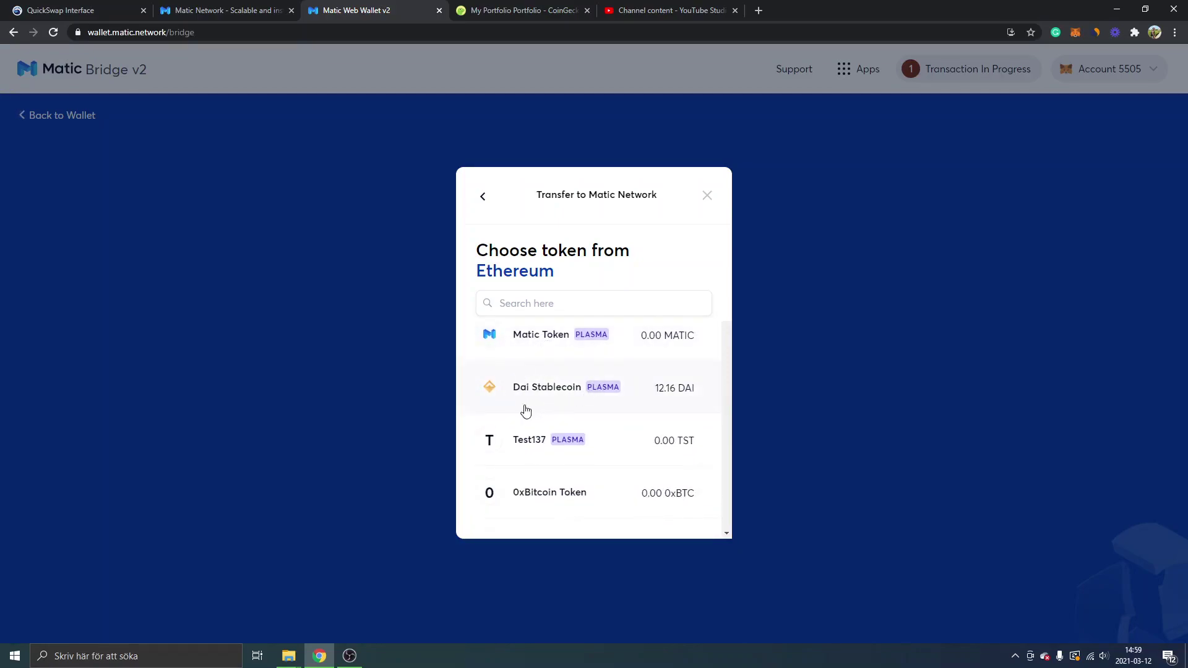
pyautogui.scroll(1, 578, 396)
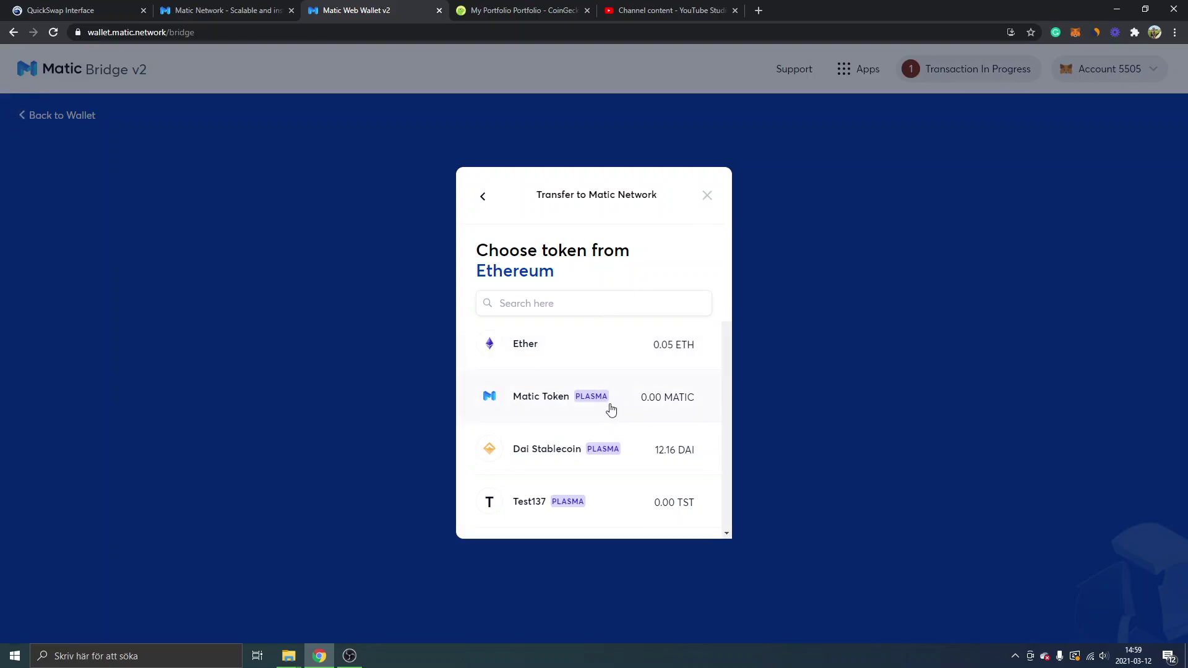
pyautogui.scroll(-1, 551, 433)
pyautogui.scroll(1, 557, 390)
pyautogui.click(707, 196)
# Go back to the Matic Wallet v2 overview listing 0.05 ETH and 0.10 MATIC
pyautogui.click(70, 117)
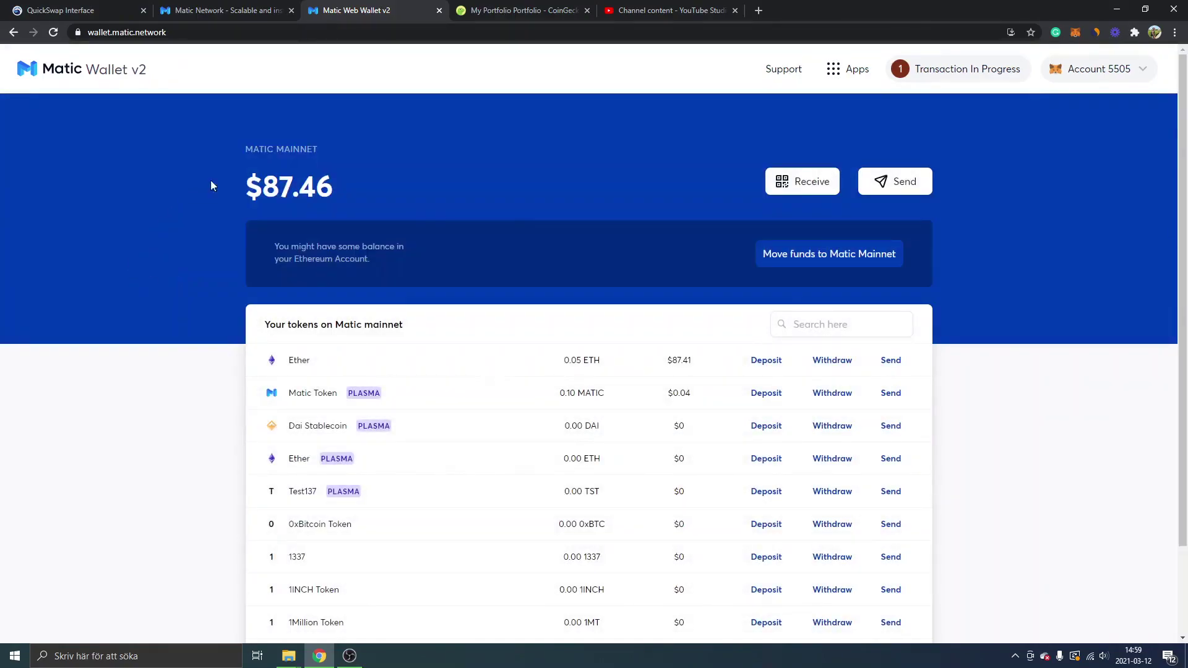
pyautogui.click(331, 186)
# On QuickSwap, switch MetaMask to Matic so the swap form pairs ETH 0.05 with MATIC 0.1
pyautogui.click(69, 10)
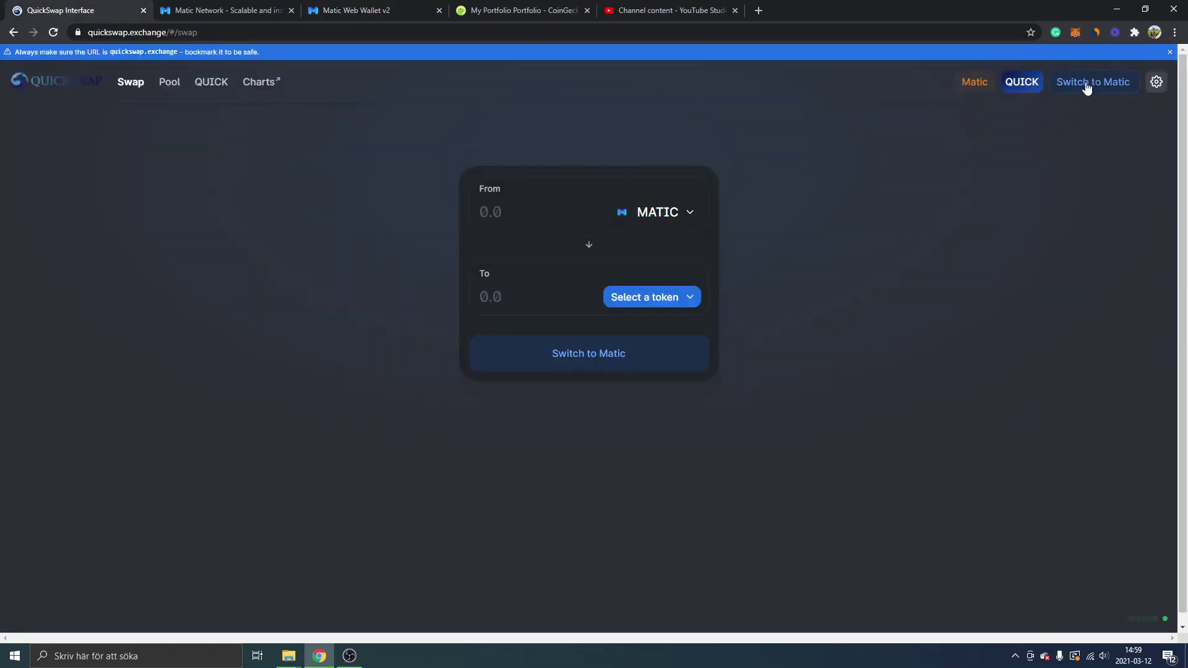
pyautogui.click(1083, 86)
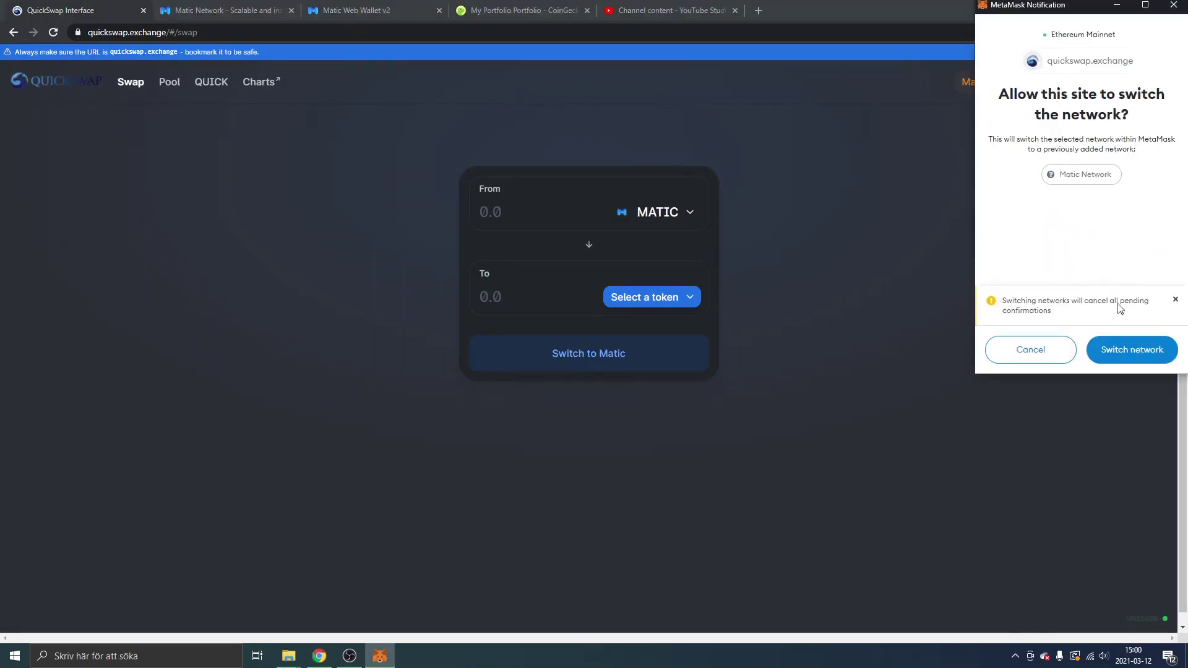
pyautogui.click(1131, 352)
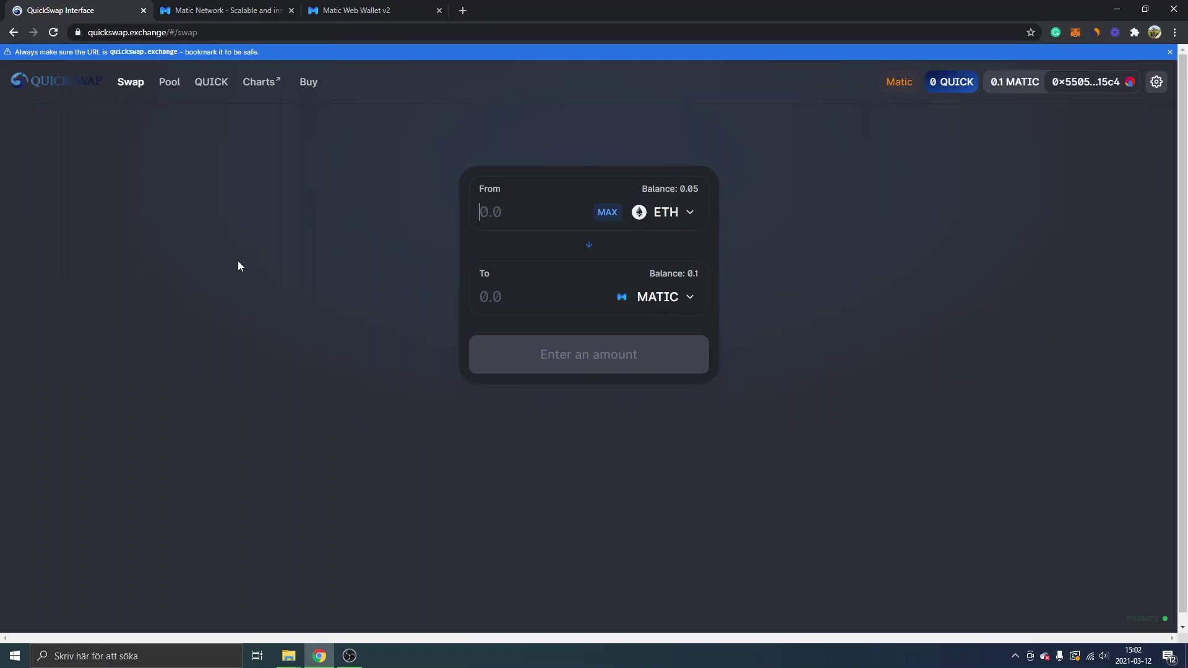
# Enter 0.04 ETH to swap for about 171.3 MATIC and approve ETH spending in MetaMask
pyautogui.write('0.04')
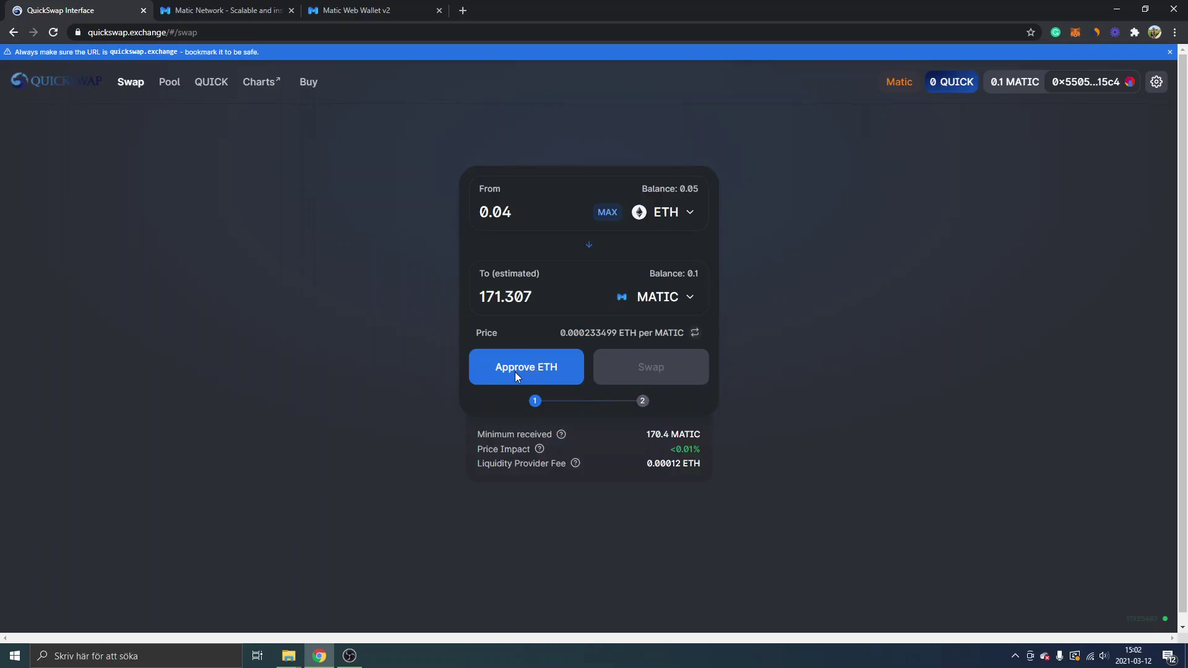
pyautogui.click(537, 365)
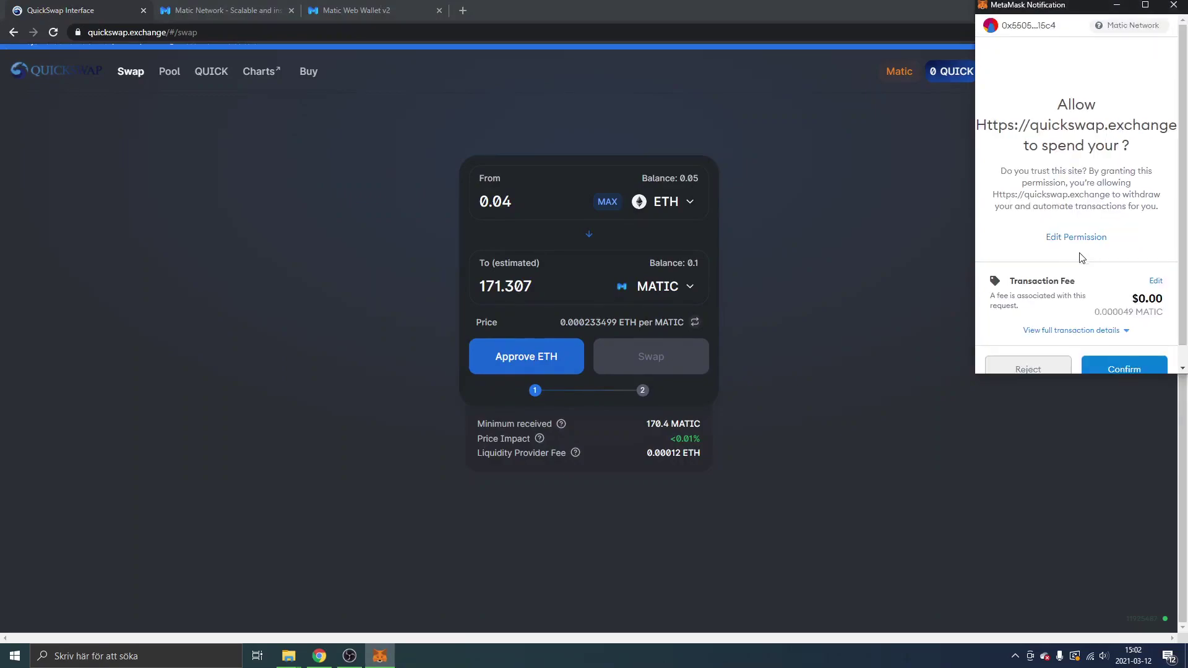
pyautogui.scroll(-1, 1126, 346)
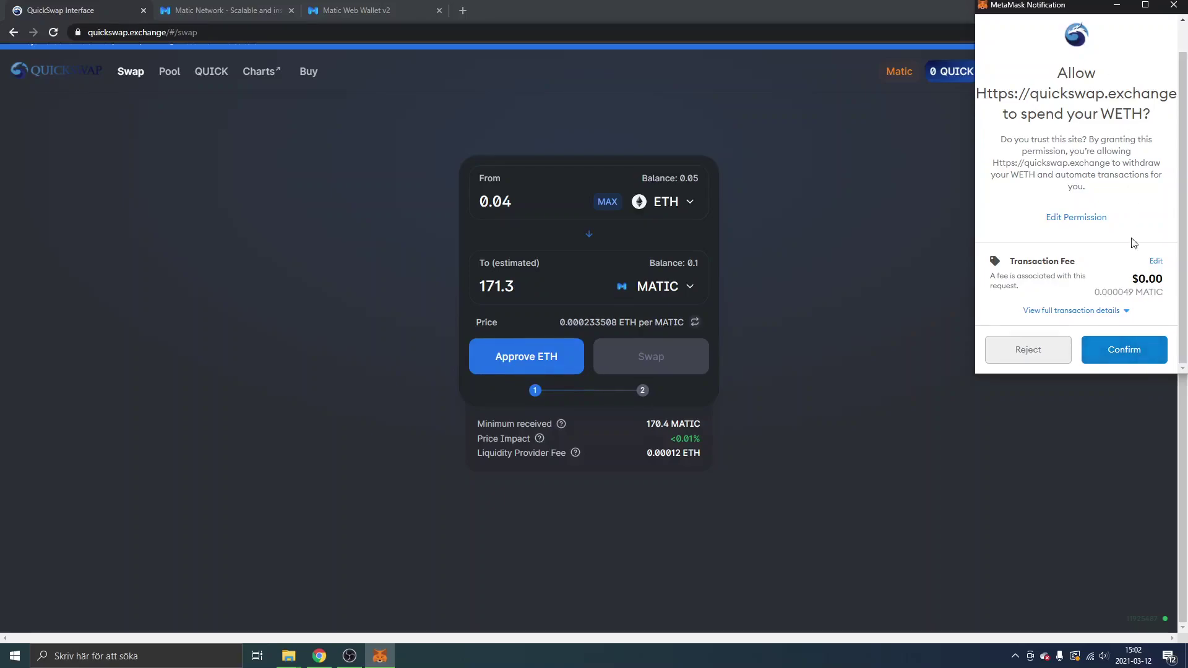
pyautogui.click(1134, 354)
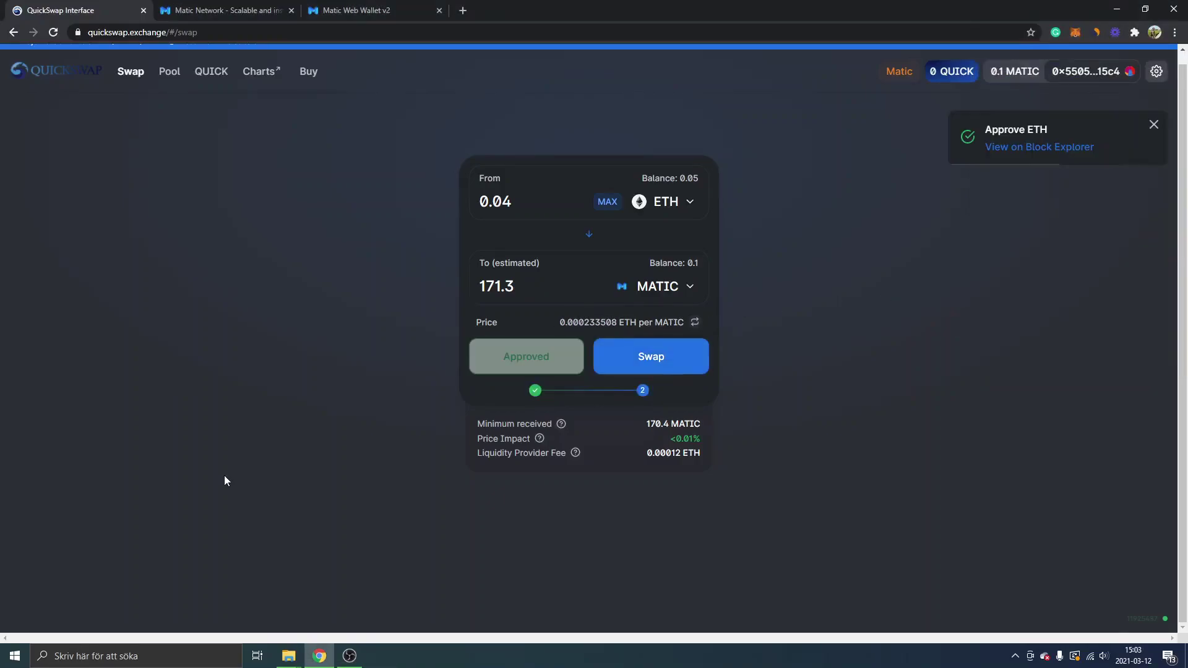
# Swap 0.04 ETH for 171.294 MATIC, accepting the updated price and confirming in MetaMask
pyautogui.click(656, 368)
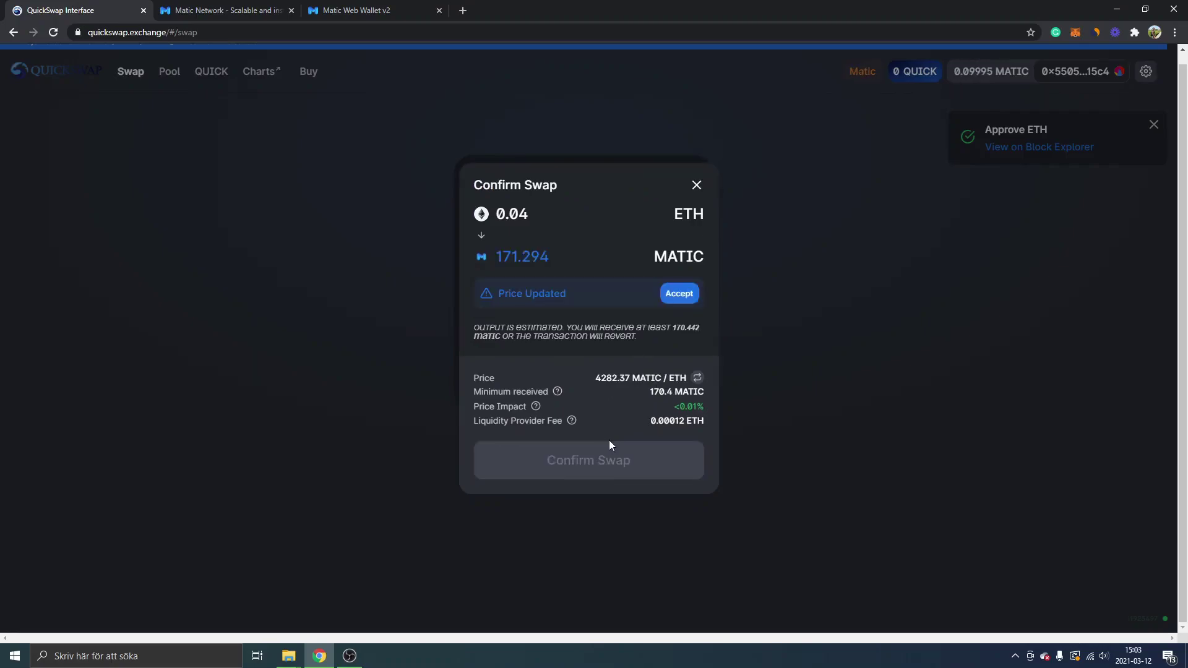
pyautogui.click(668, 297)
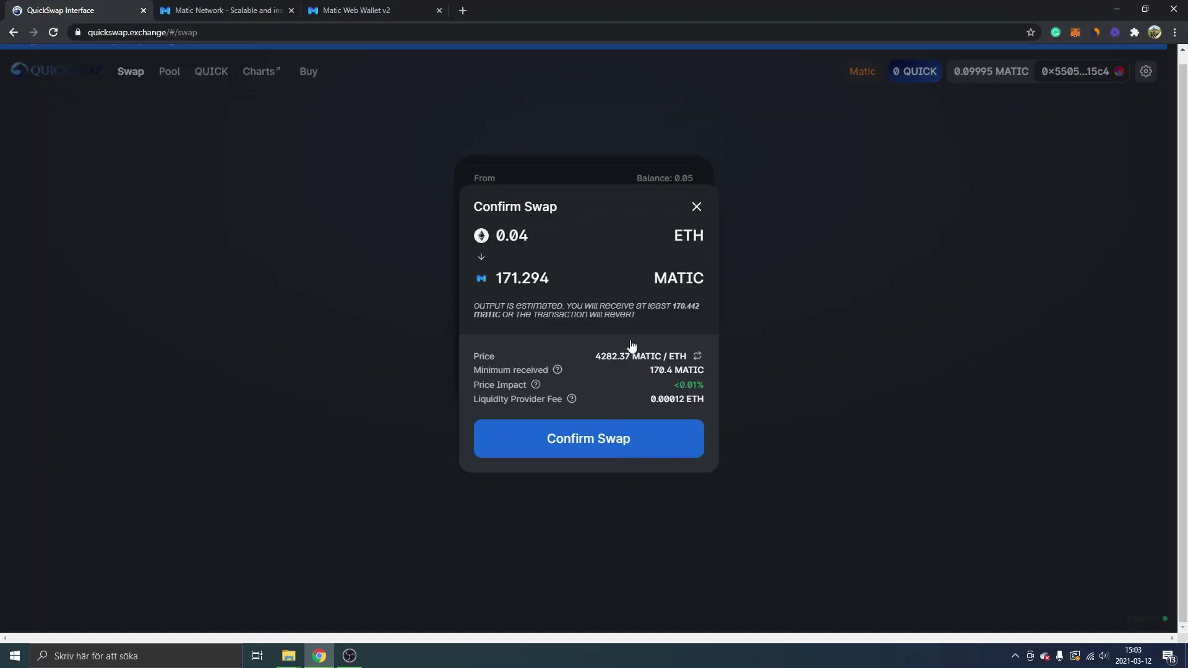
pyautogui.press('Return')
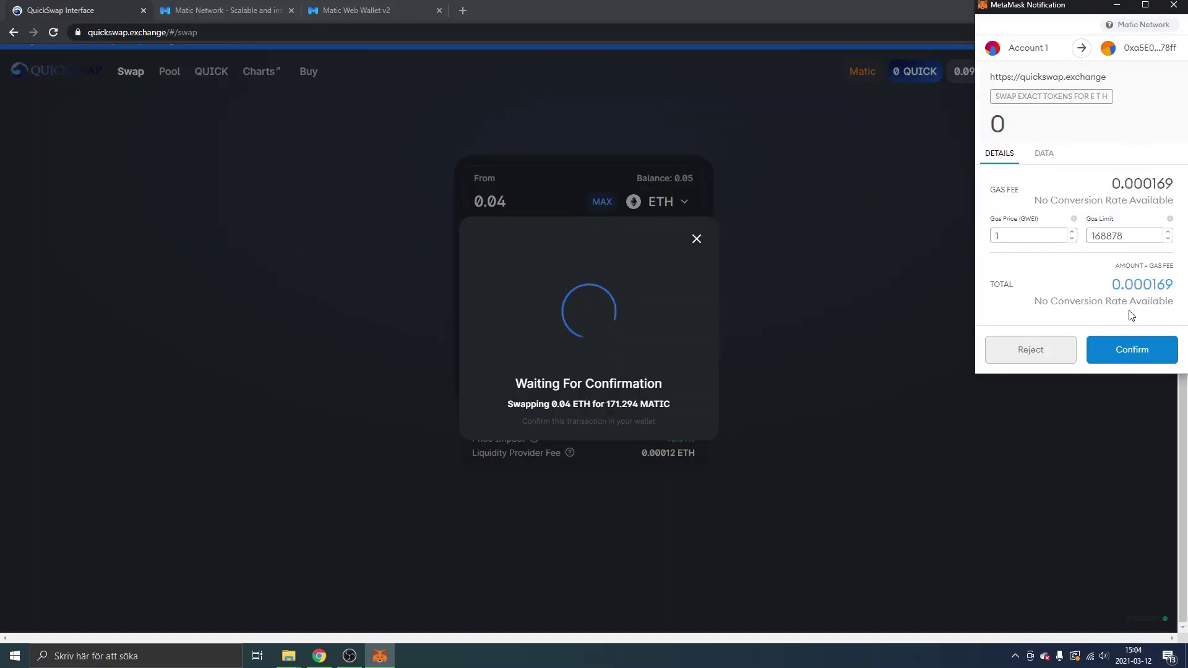
pyautogui.click(1127, 349)
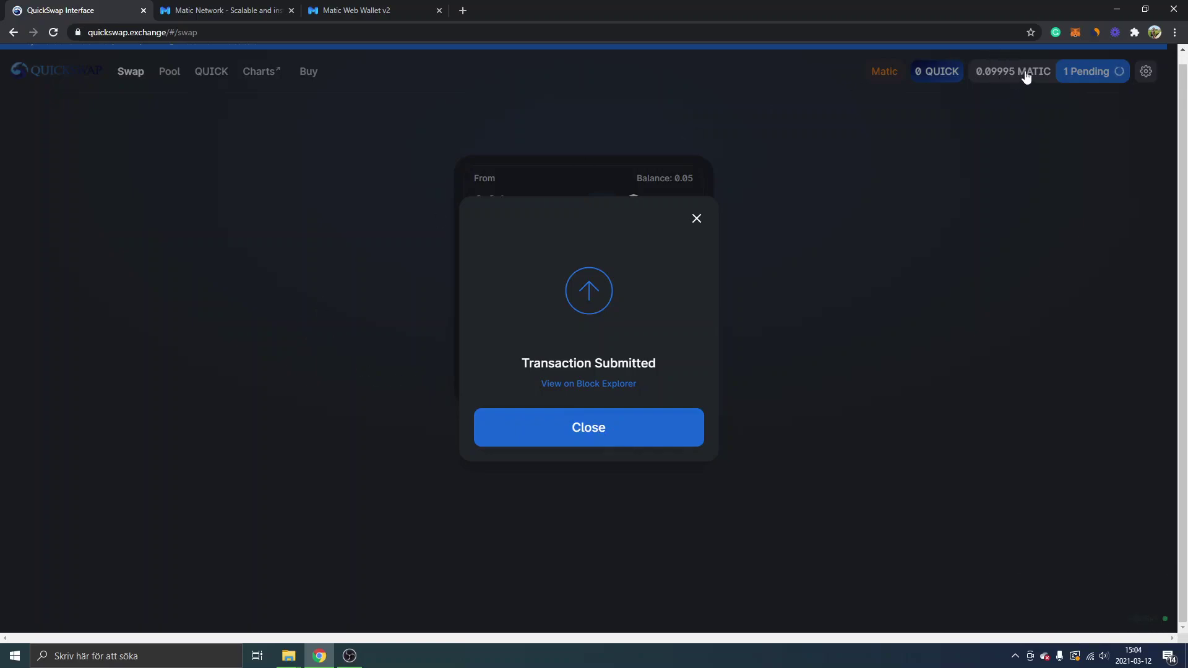
# Close the Transaction Submitted notice and go to the Pool page, which shows no liquidity
pyautogui.click(782, 208)
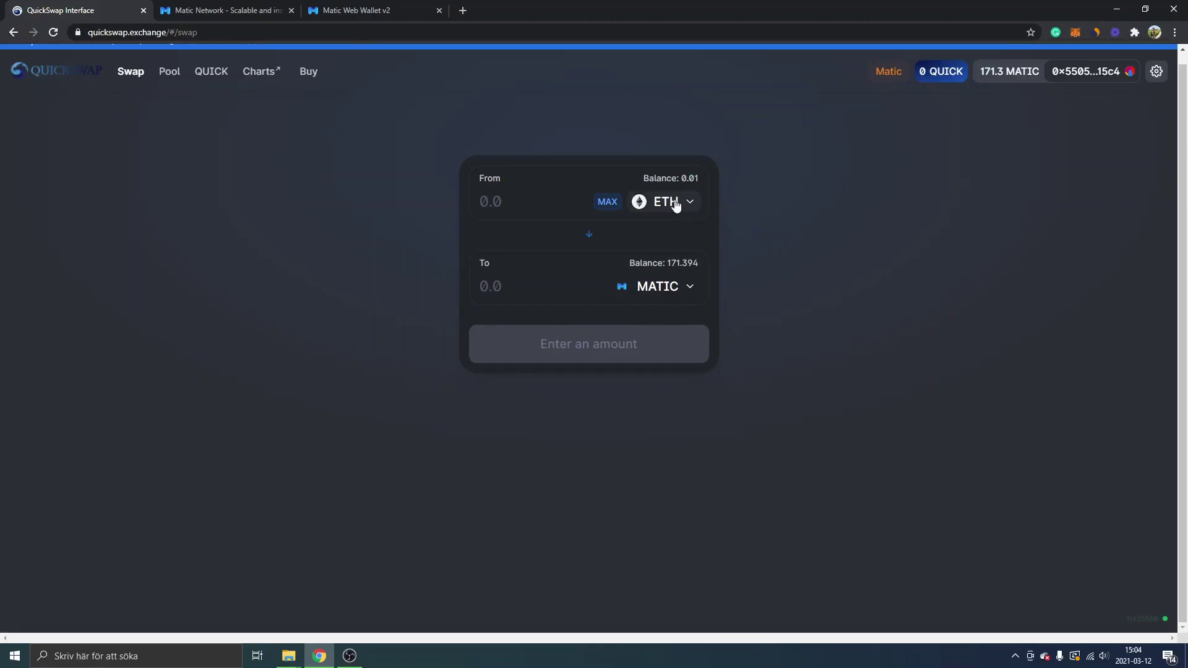
pyautogui.click(169, 73)
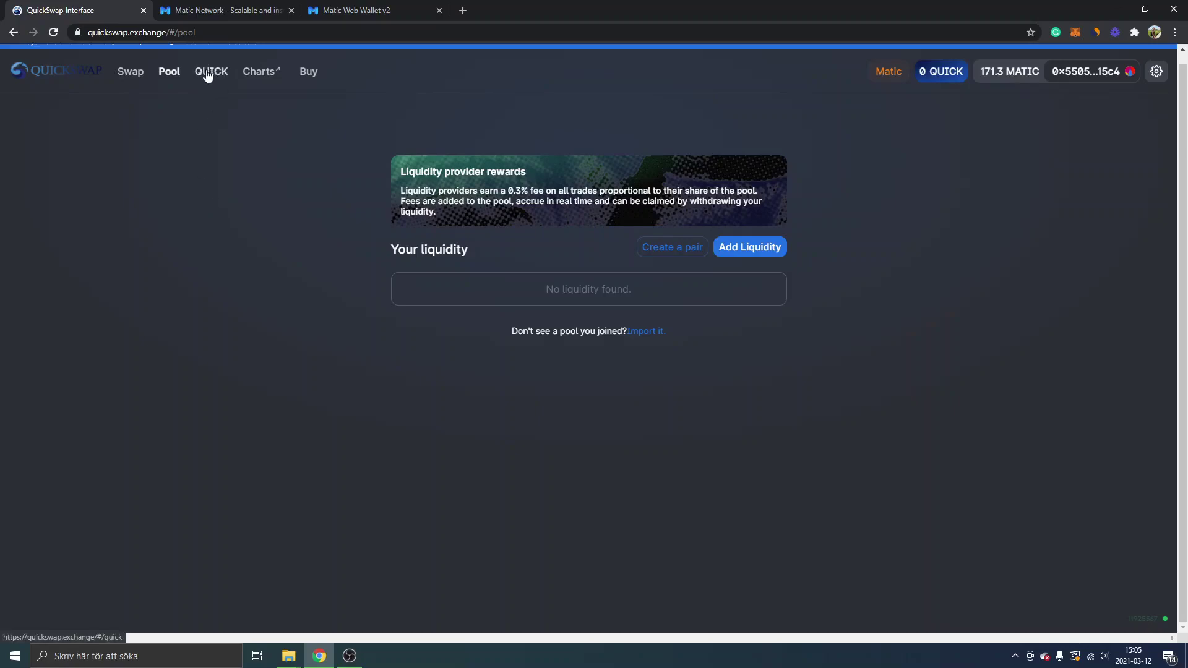
# Open the QUICK liquidity-mining page and browse the participating pools, such as maUSDC-USDC and MATIC-QUICK
pyautogui.click(206, 73)
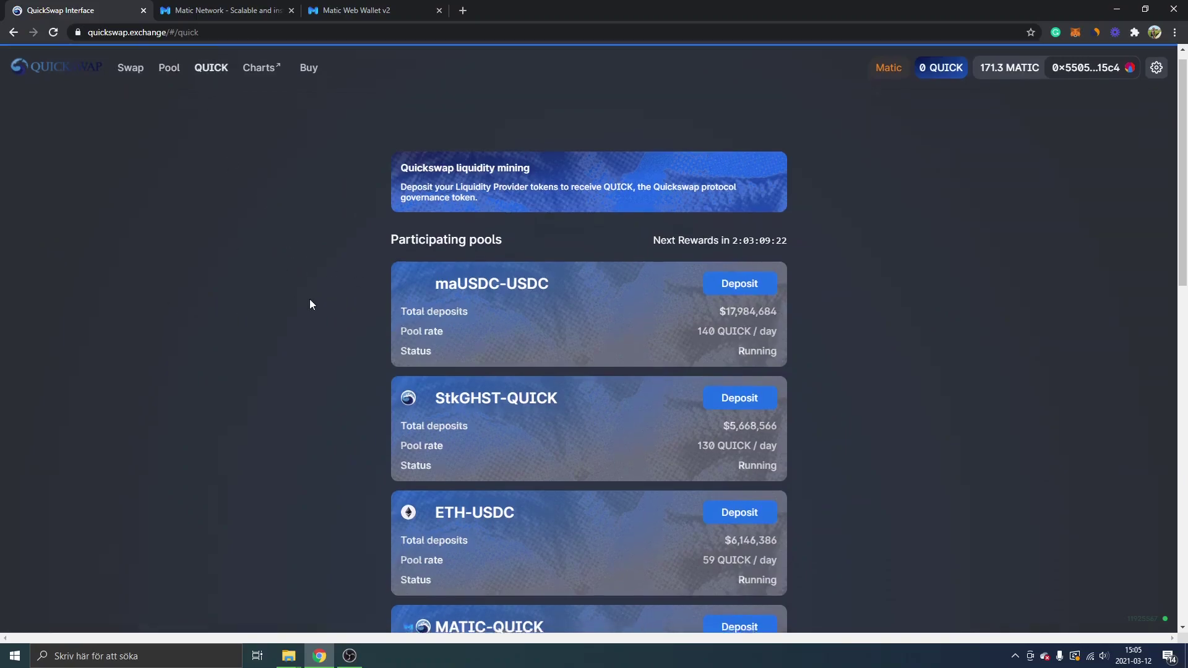
pyautogui.scroll(-2, 303, 299)
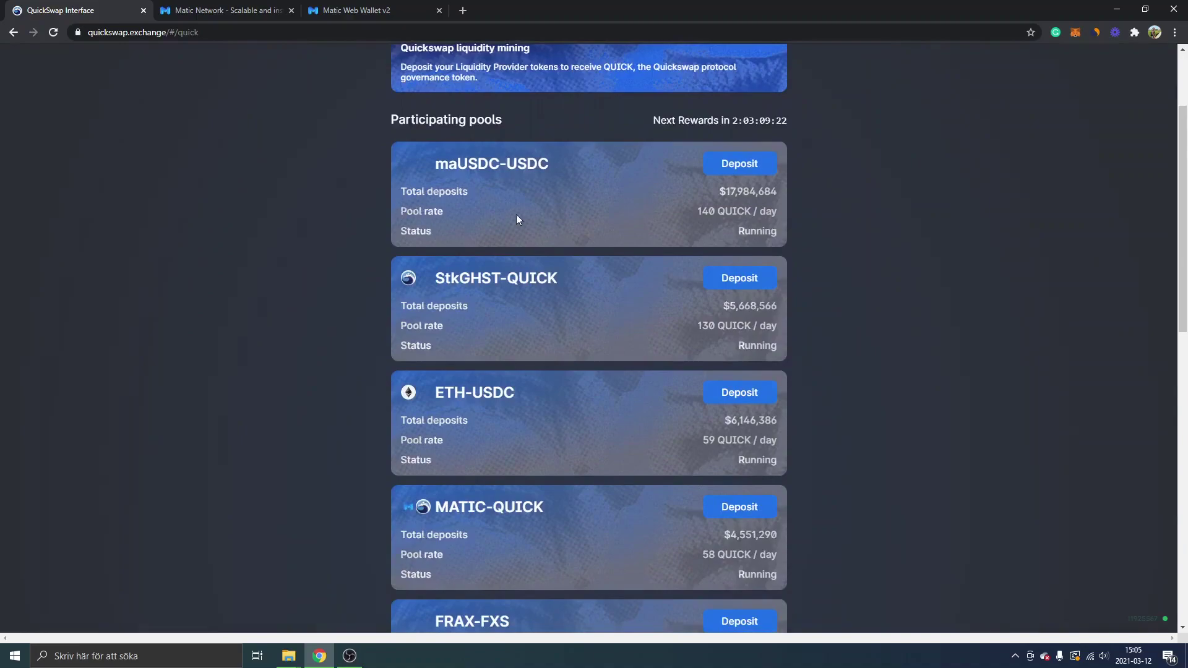
pyautogui.scroll(-3, 483, 222)
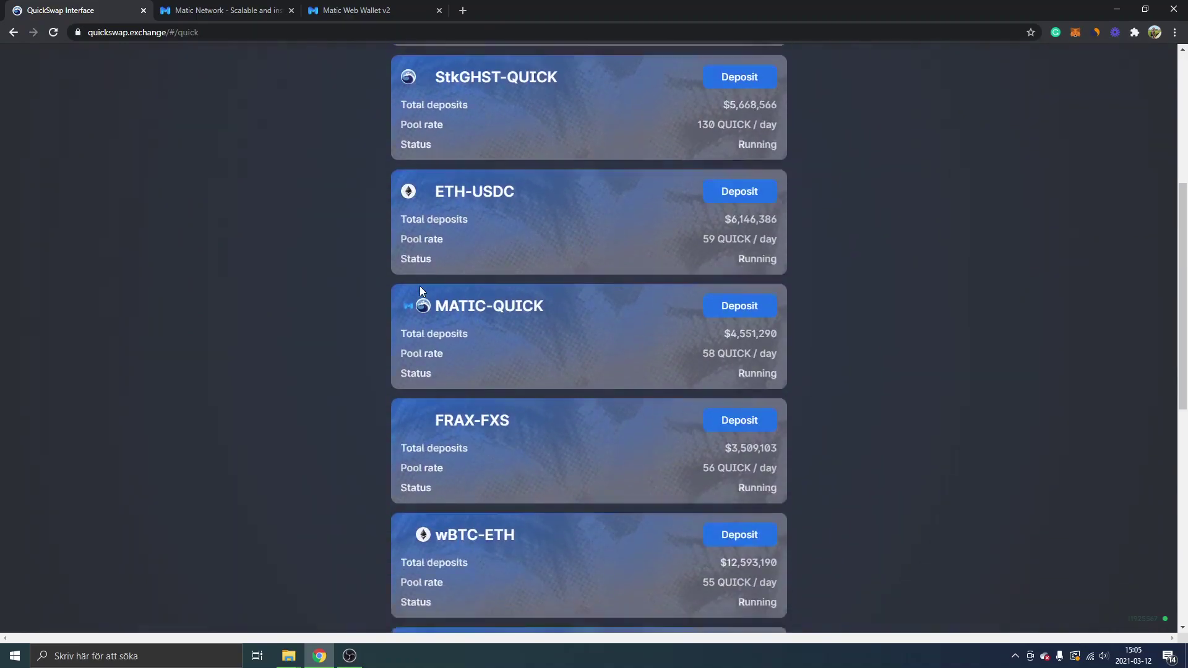
pyautogui.scroll(-2, 365, 268)
pyautogui.scroll(-2, 381, 291)
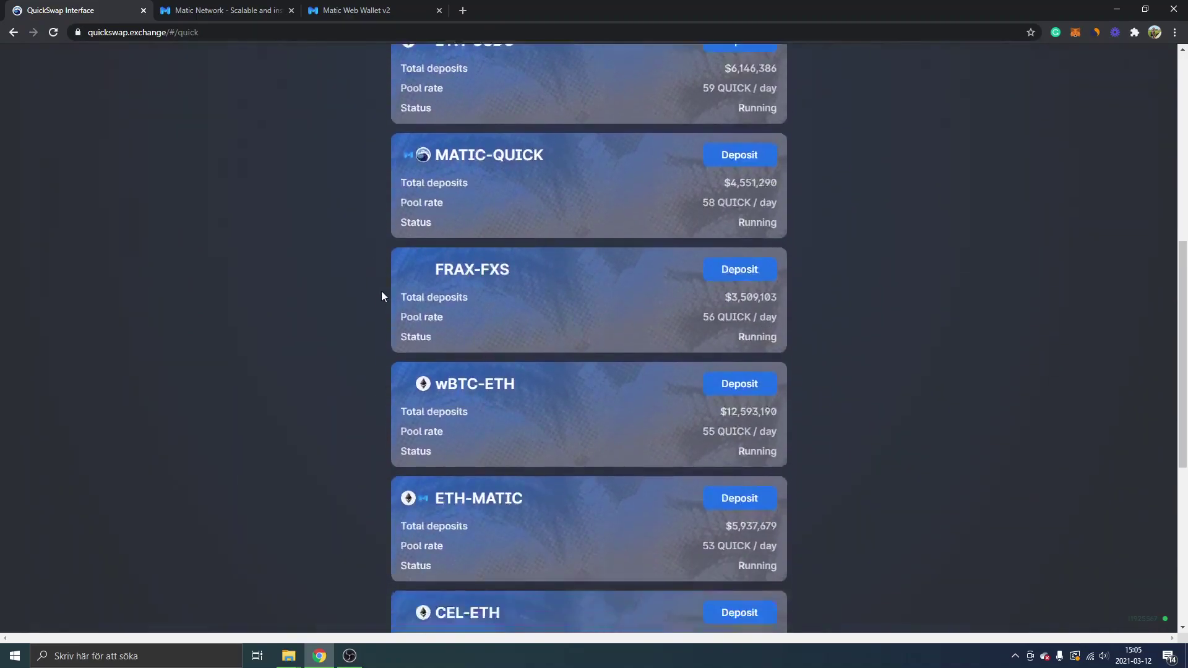
pyautogui.scroll(-1, 273, 278)
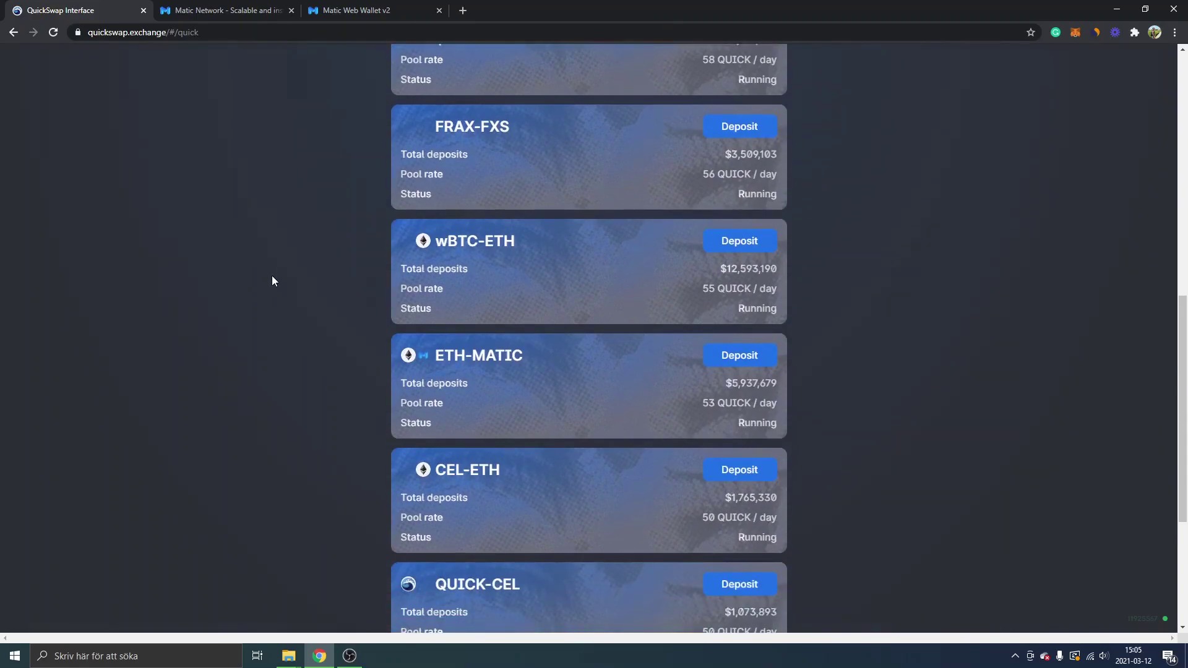
pyautogui.scroll(2, 273, 275)
pyautogui.scroll(4, 272, 276)
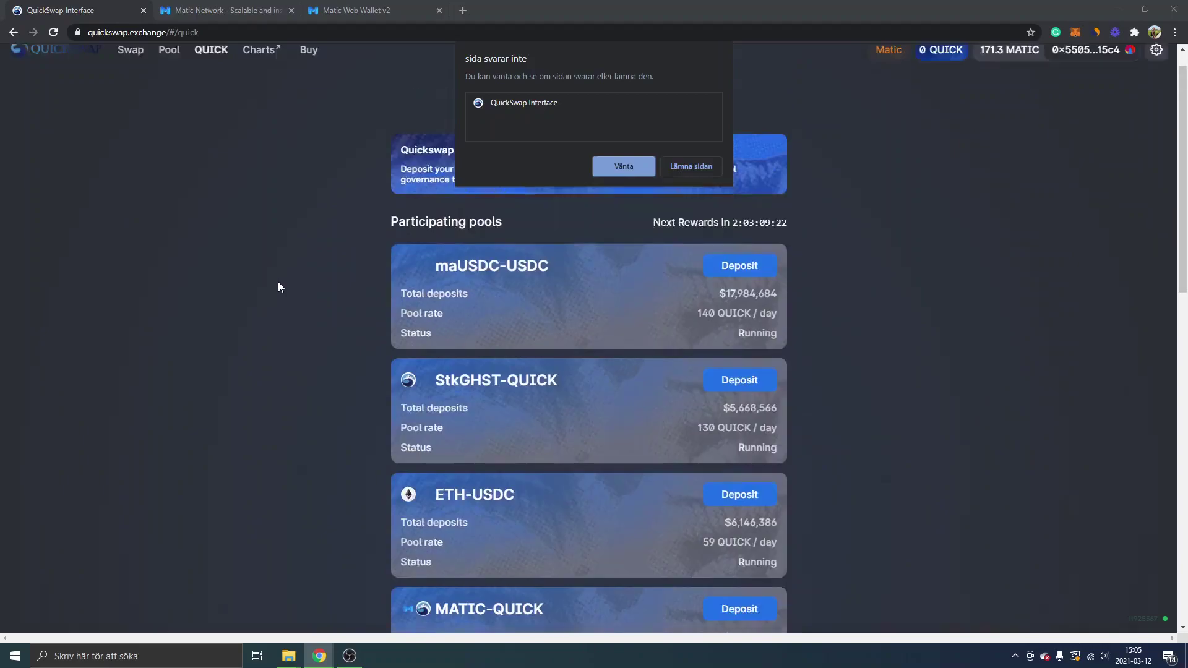
# Choose 'Vänta' (Wait) on the unresponsive-page warning so the QUICK pools list loads
pyautogui.click(624, 166)
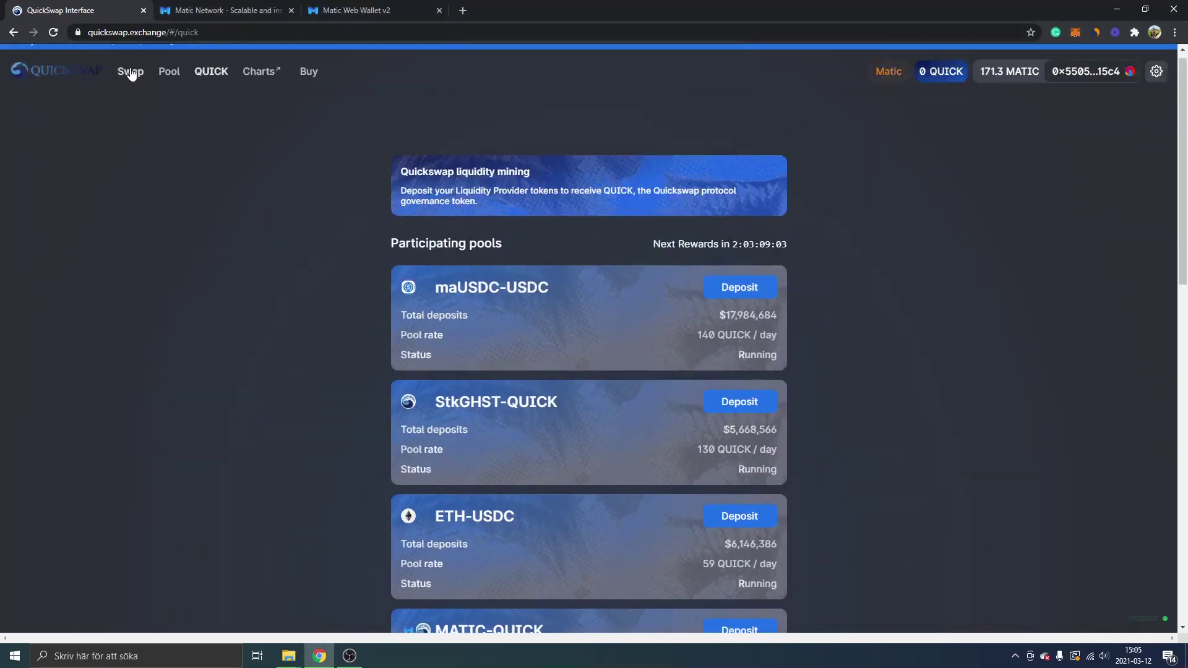